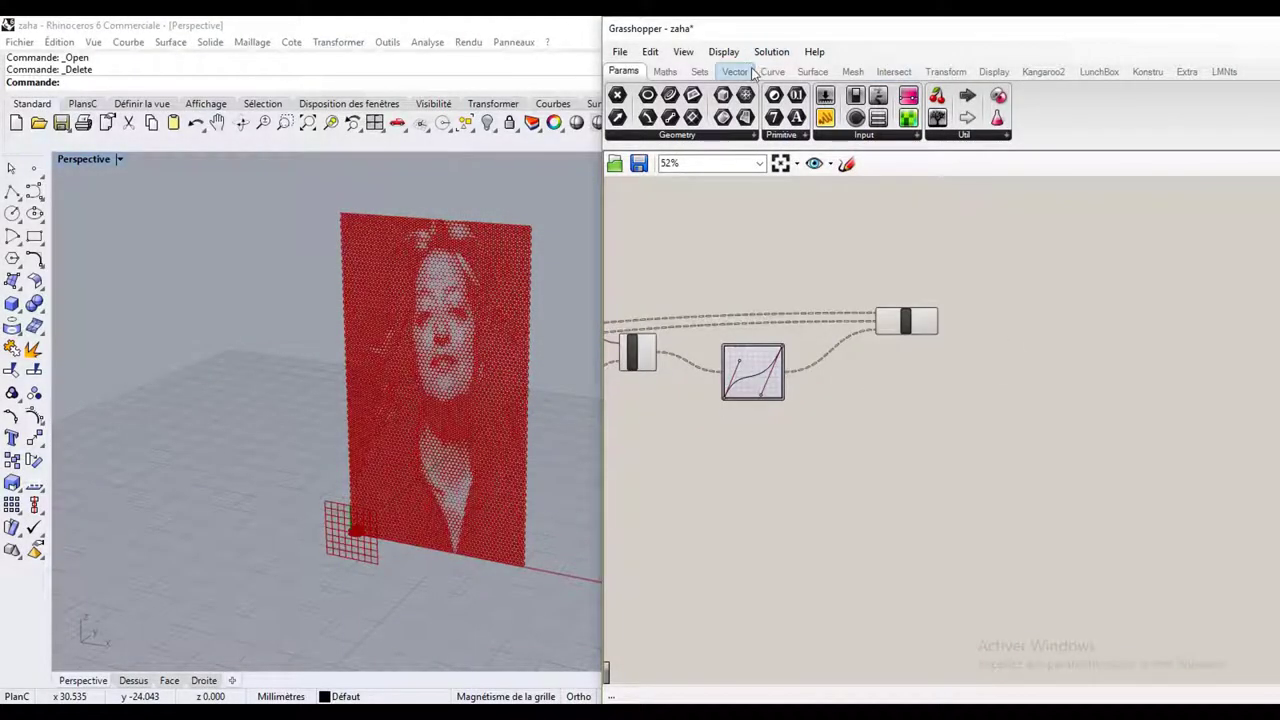
Add a Deconstruct Brep component from Surface > Analysis, fed by Scale's Geometry output.
click(735, 71)
click(772, 71)
click(812, 71)
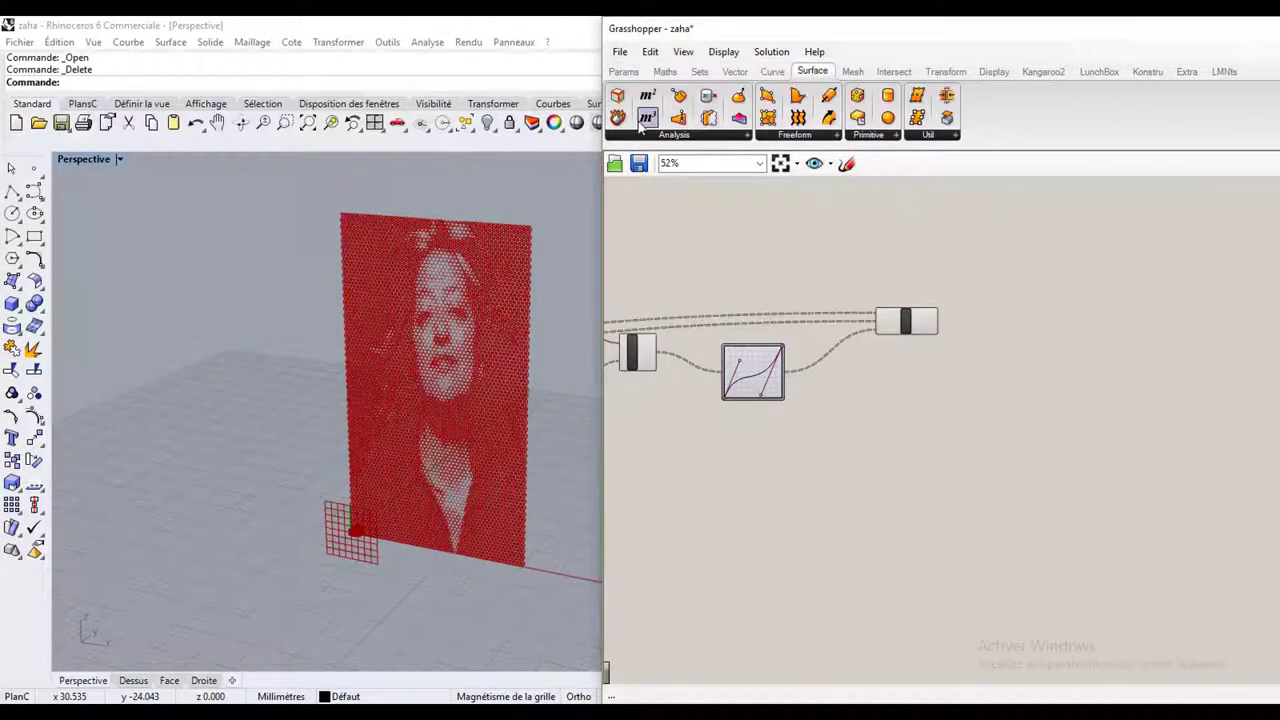
drag(617, 117, 1023, 305)
scroll(1020, 329, up, 4)
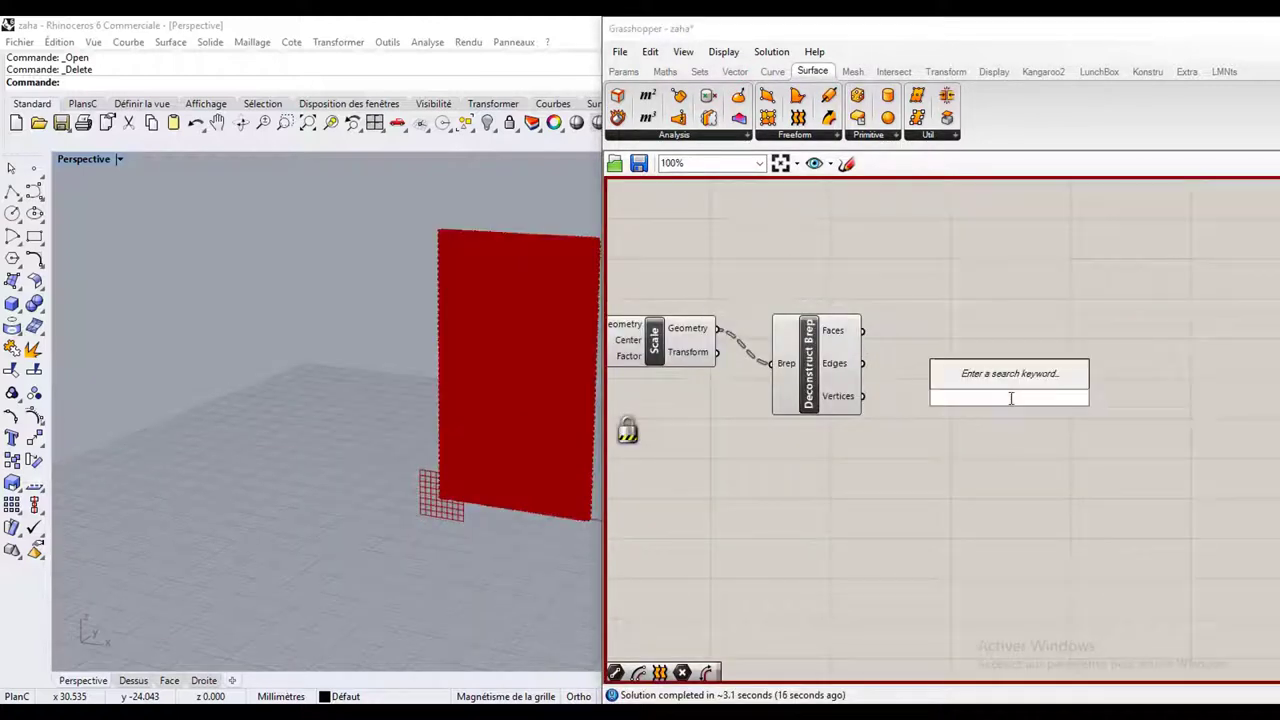
Add a Point parameter fed by the Deconstruct Brep Vertices output.
text(point)
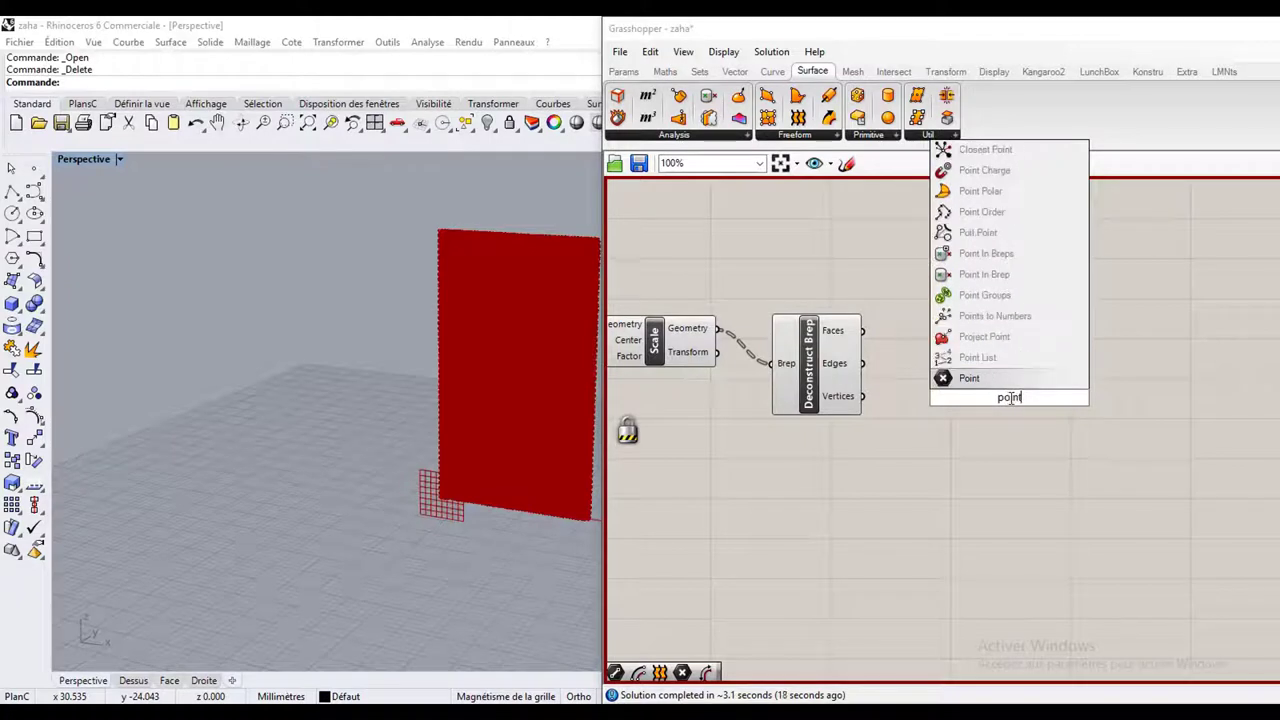
click(1014, 375)
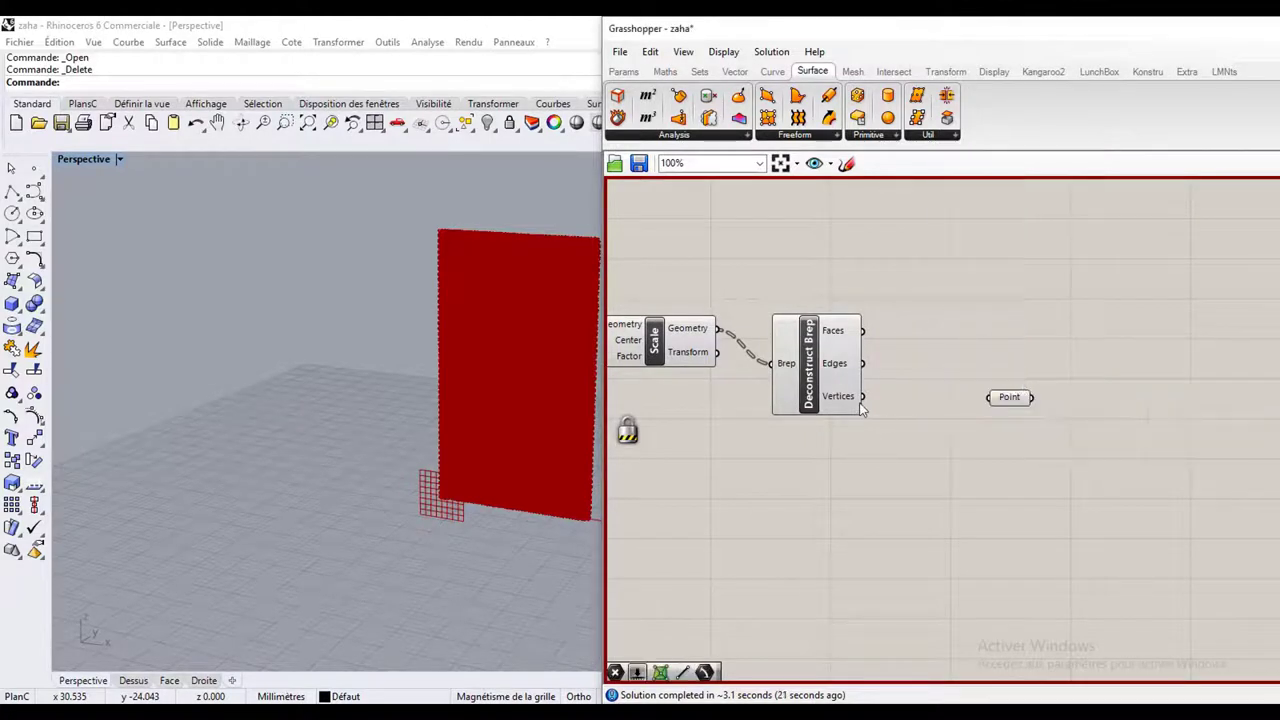
drag(862, 396, 988, 397)
scroll(1013, 399, down, 1)
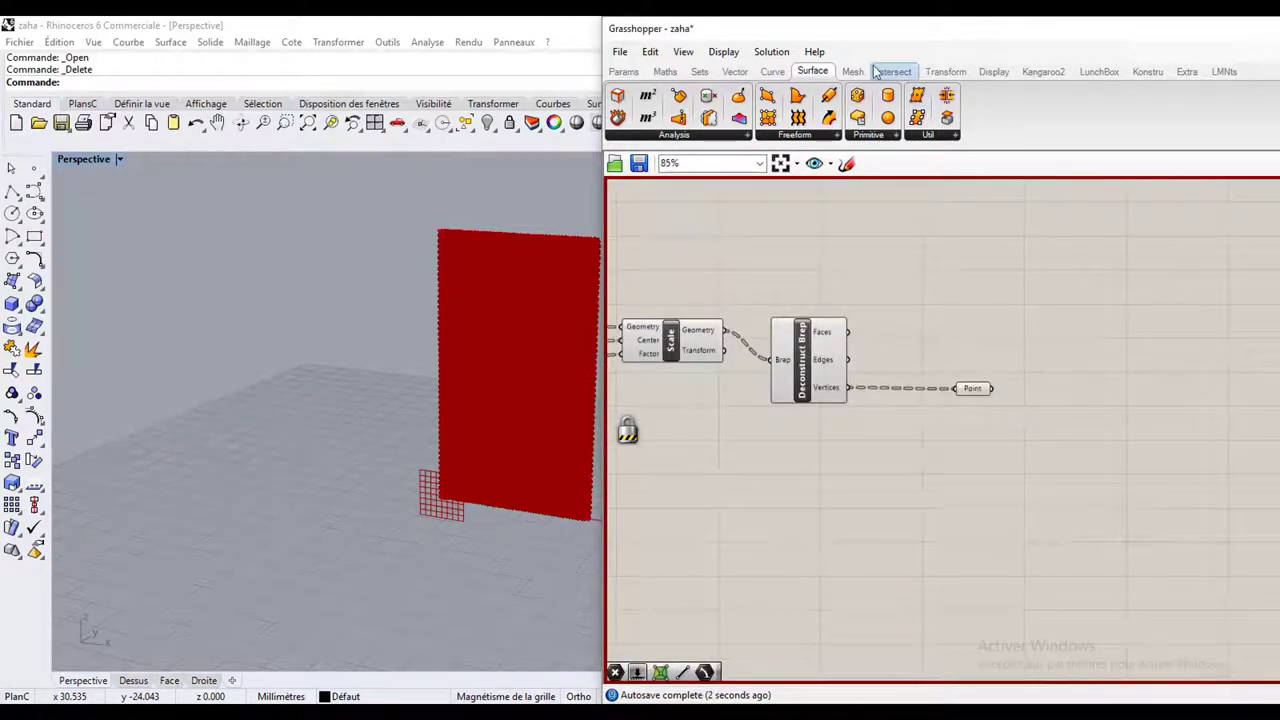
Place a Hummingbird AdapComps component from the Extra tab on the canvas.
click(1188, 72)
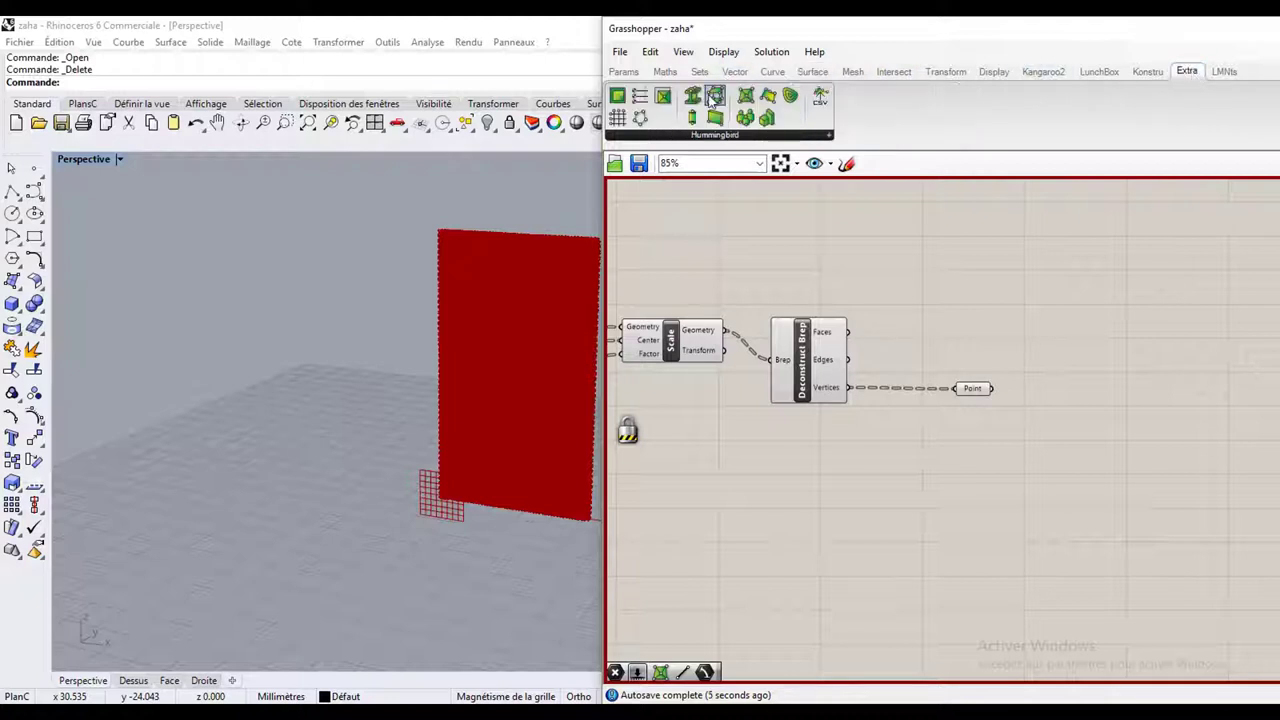
mouse_move(746, 96)
mouse_down()
mouse_move(1108, 366)
mouse_move(1195, 358)
mouse_up()
scroll(1108, 368, up, 1)
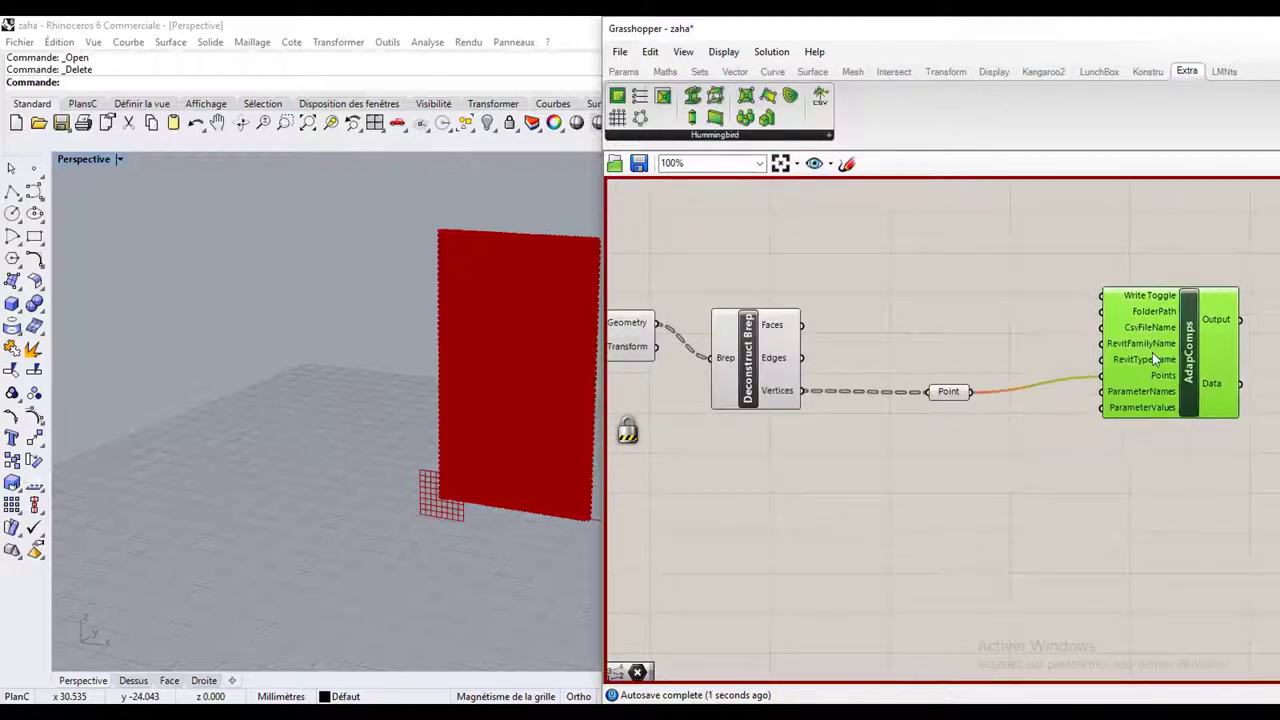
scroll(1022, 317, up, 1)
Add a Button and wire it to AdapComps' Write Toggle input.
double_click(1022, 317)
text(b)
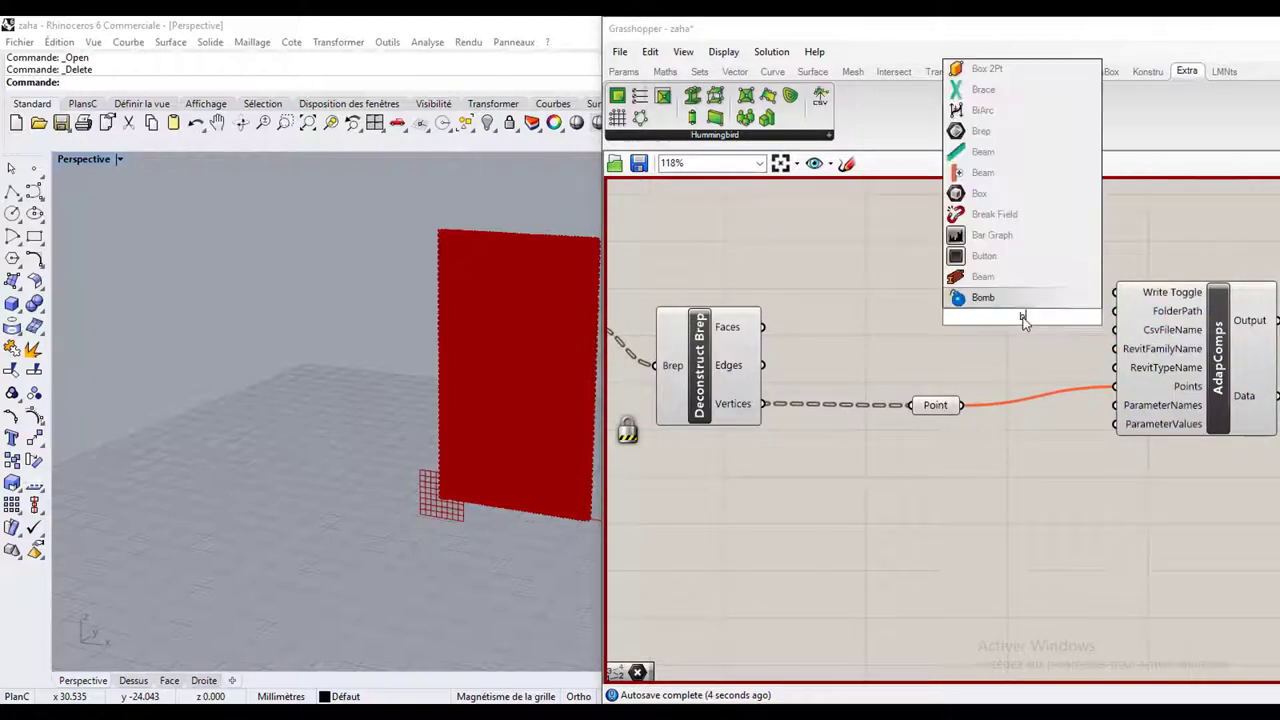
text(ut)
click(1024, 300)
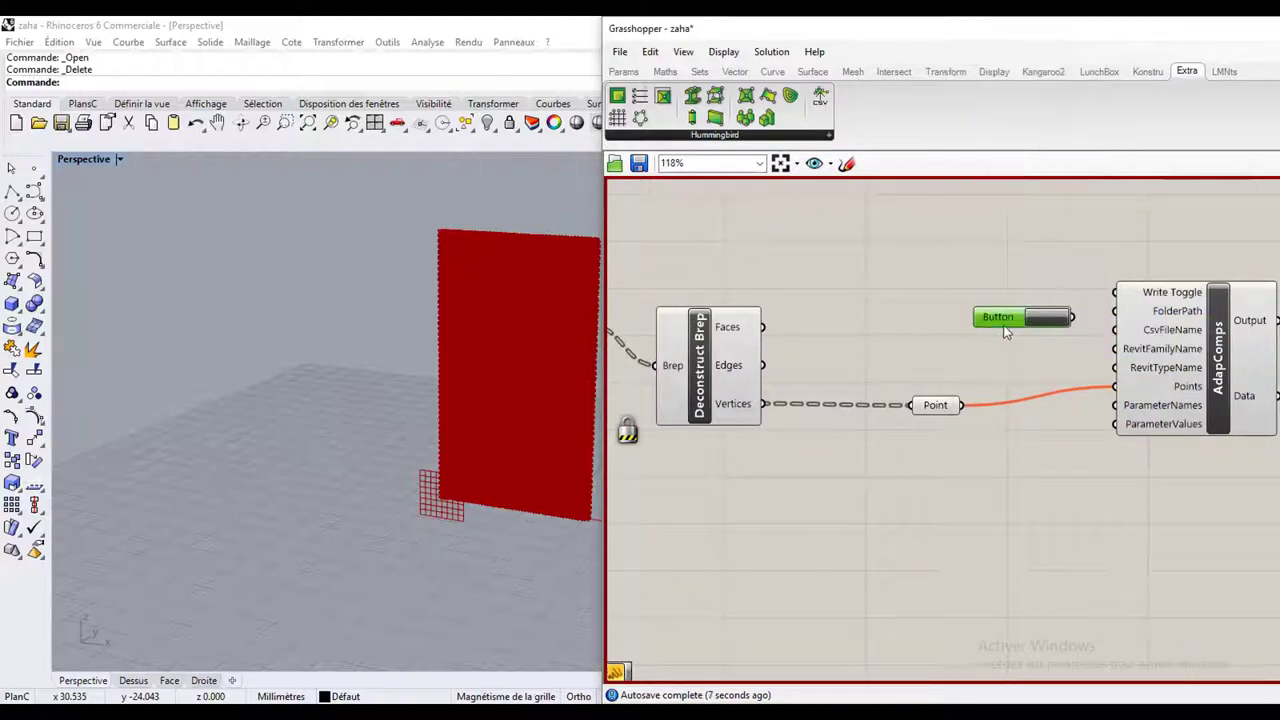
drag(1004, 327, 912, 267)
mouse_move(928, 314)
mouse_down()
mouse_move(1014, 250)
mouse_move(1114, 292)
mouse_up()
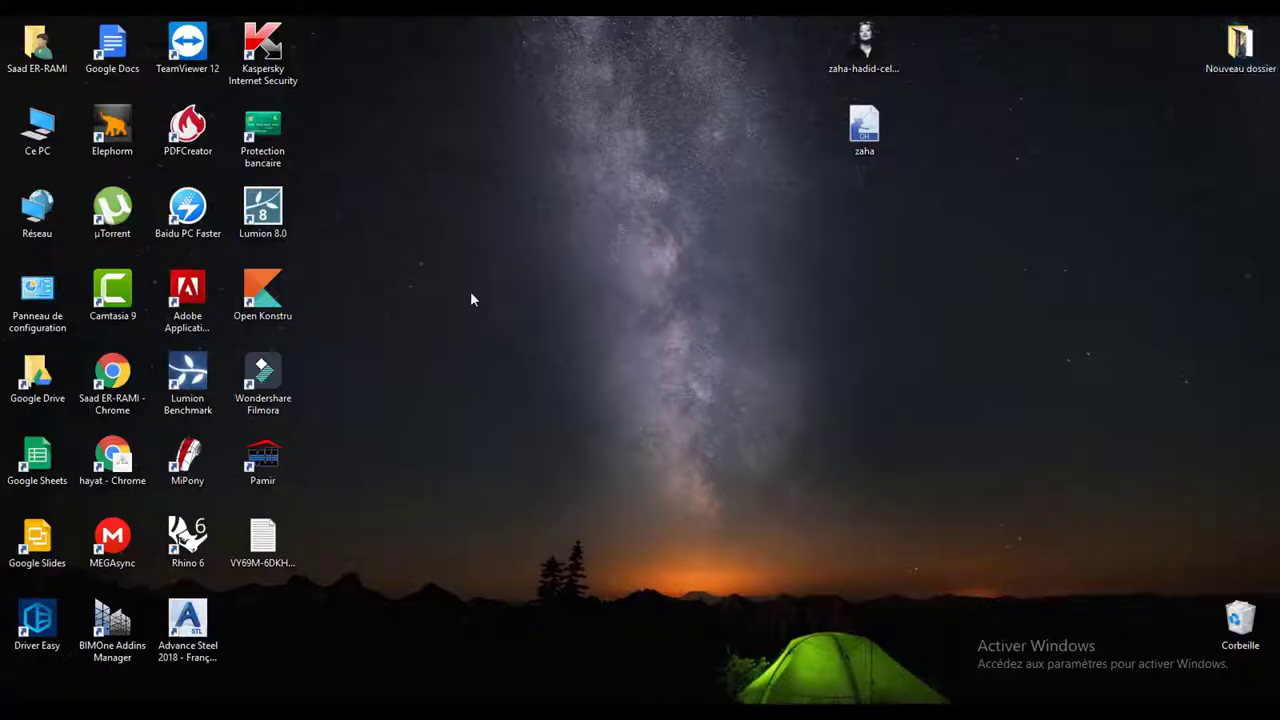
Create a new desktop folder named 'rhino to revit'.
right_click(514, 320)
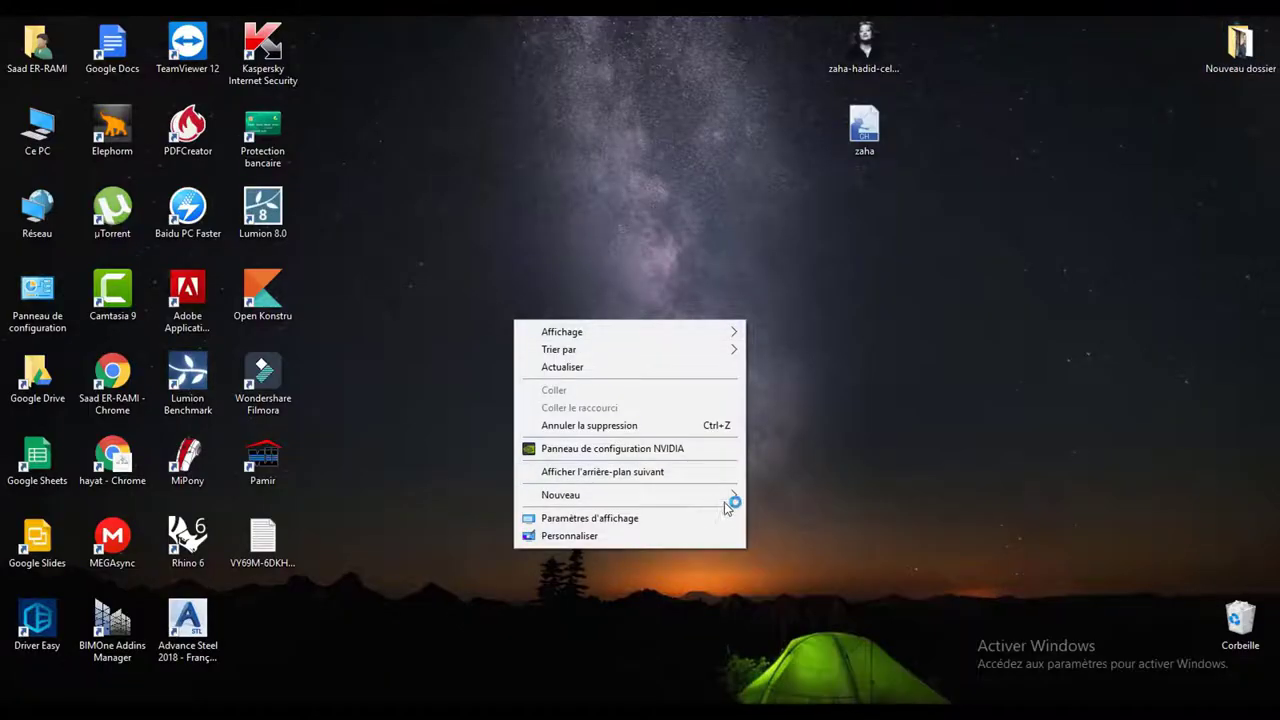
mouse_move(600, 495)
click(757, 500)
text(rhi)
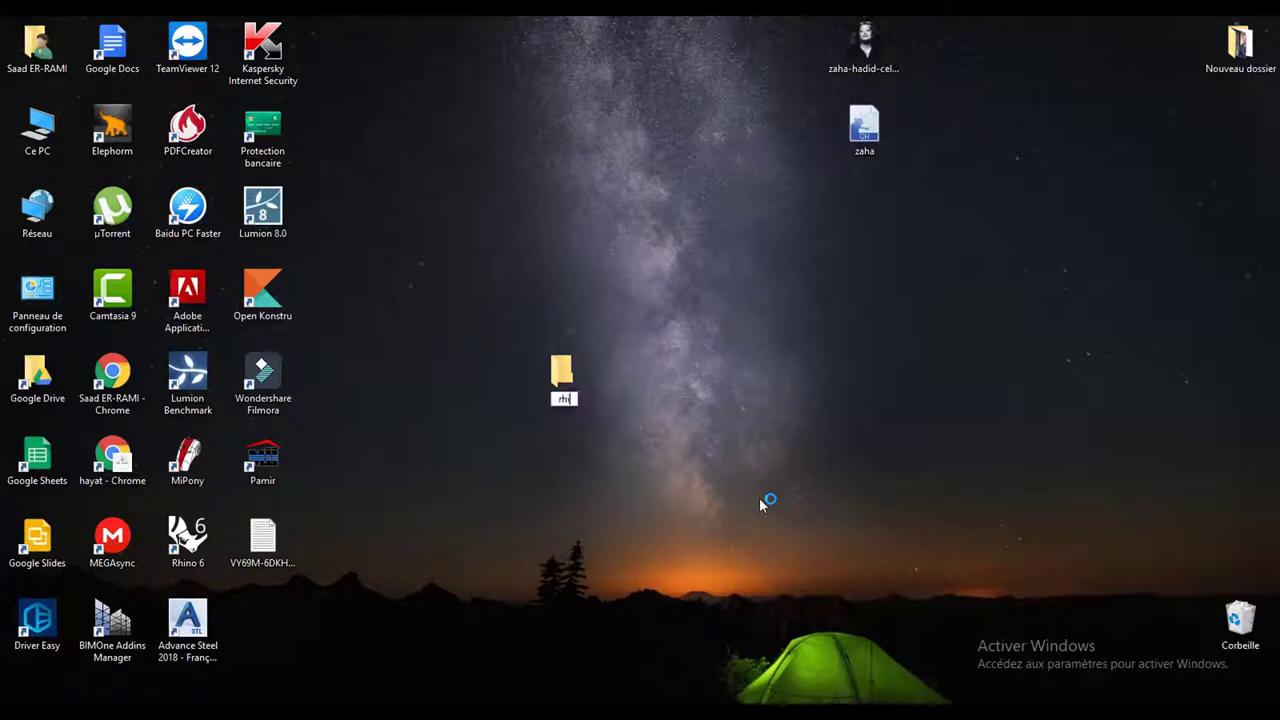
text(no to revit)
key(Return)
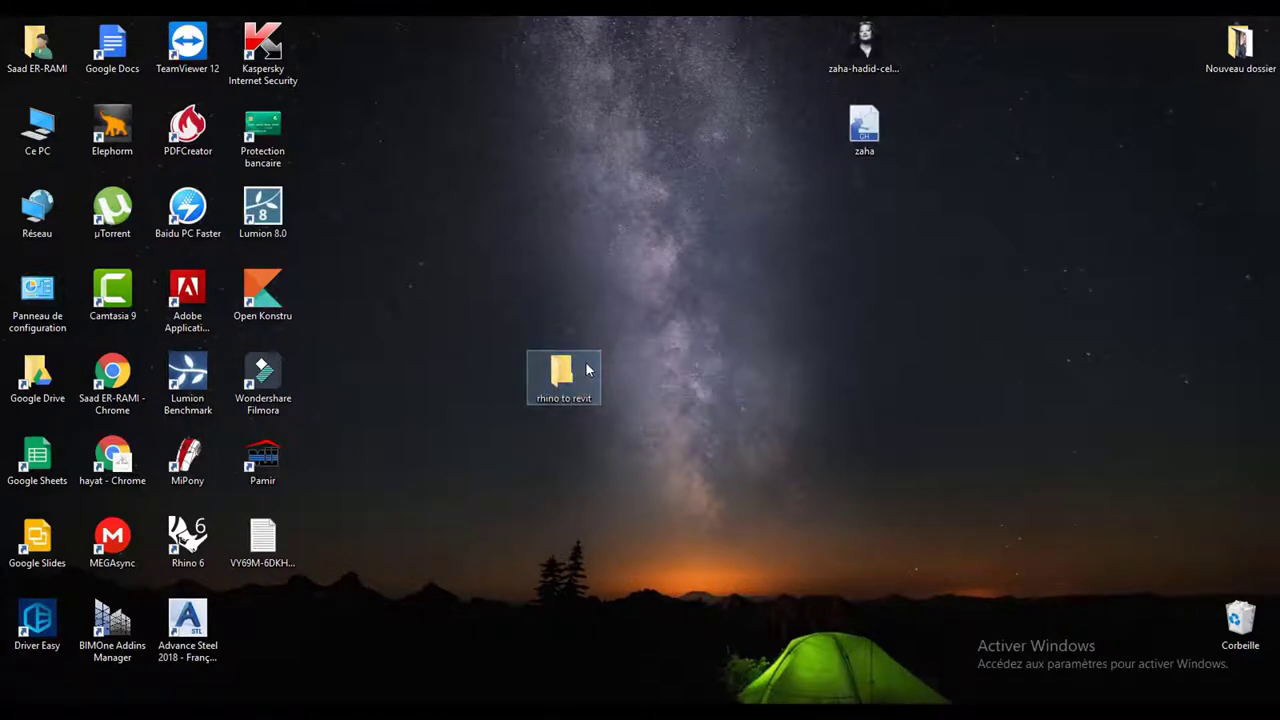
Copy the rhino to revit folder's full path from the address bar, then close the window.
double_click(587, 370)
click(490, 132)
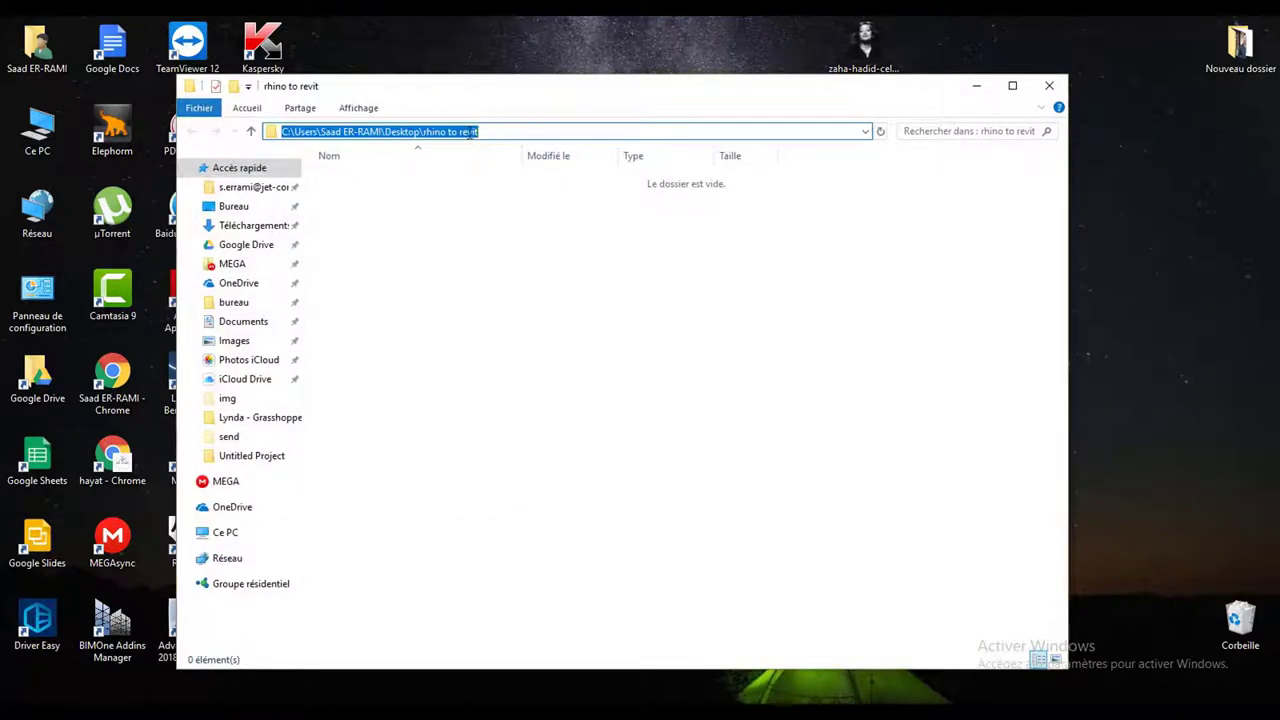
right_click(470, 133)
click(500, 184)
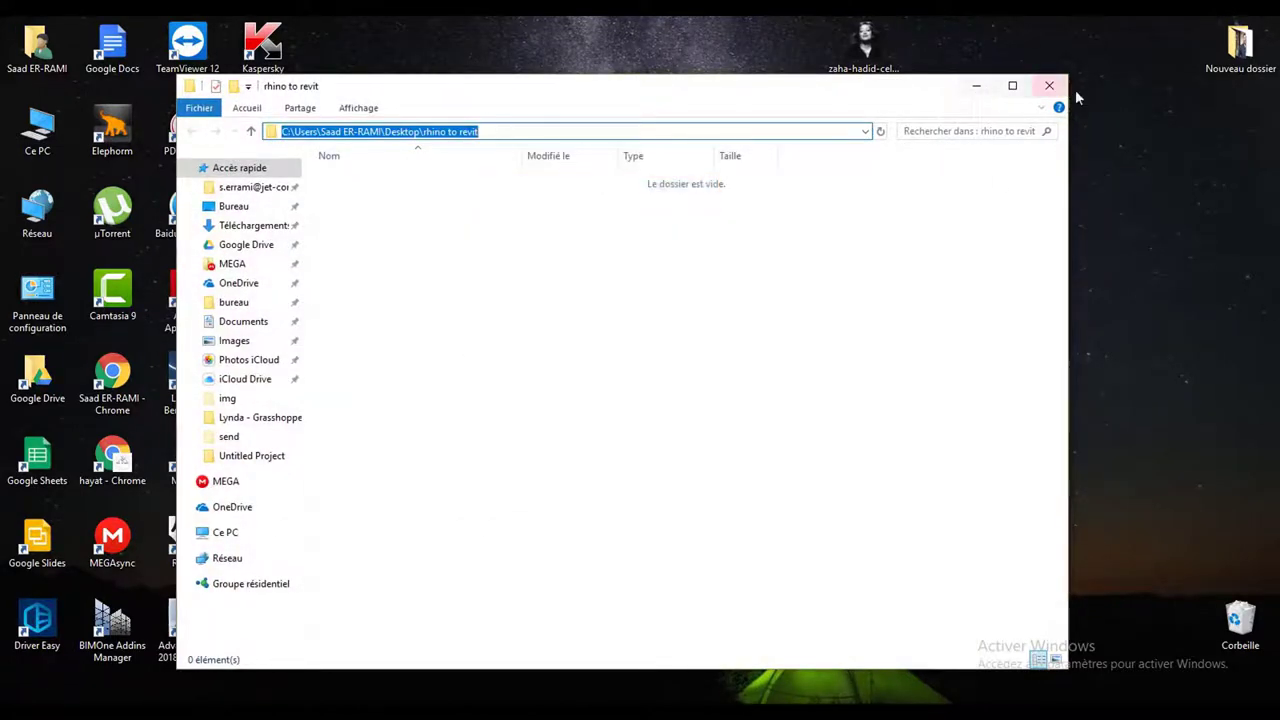
click(1049, 86)
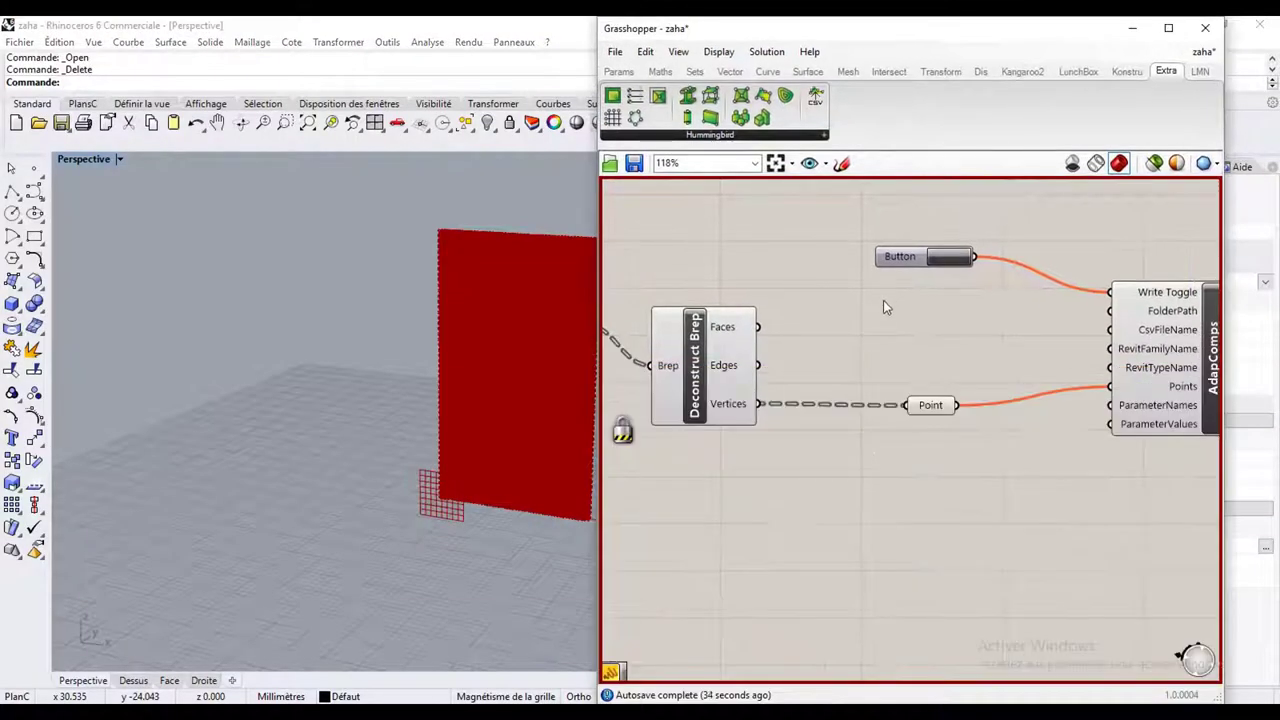
Add a Panel and replace its default text with the pasted rhino to revit folder path.
right_click(883, 307)
double_click(838, 299)
text(pan)
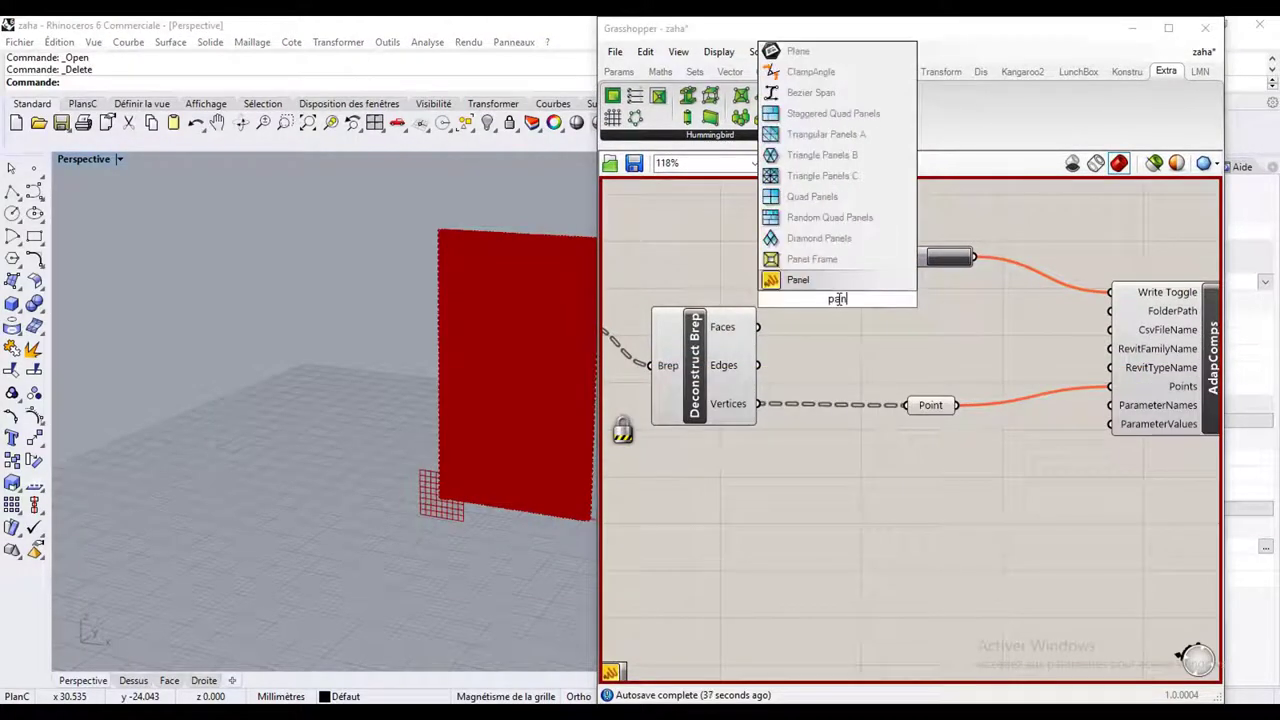
click(841, 282)
double_click(876, 315)
right_click(876, 315)
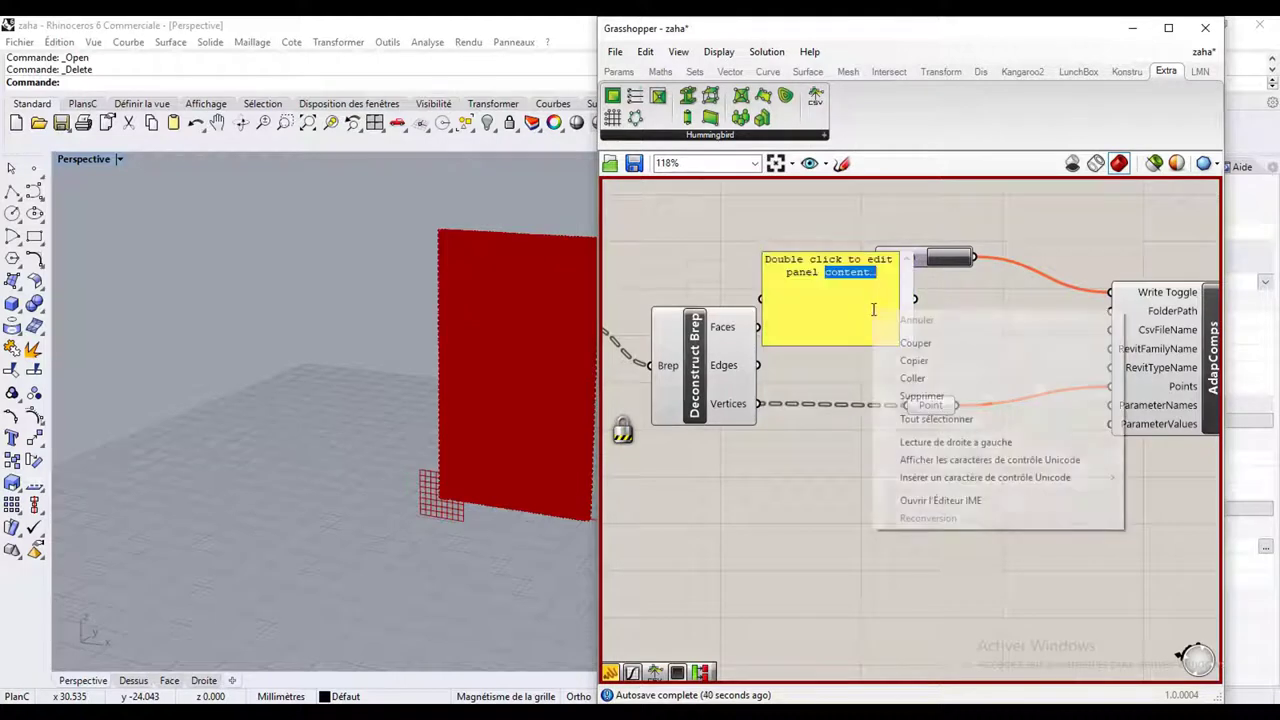
click(876, 315)
drag(876, 315, 748, 246)
key(Delete)
right_click(800, 302)
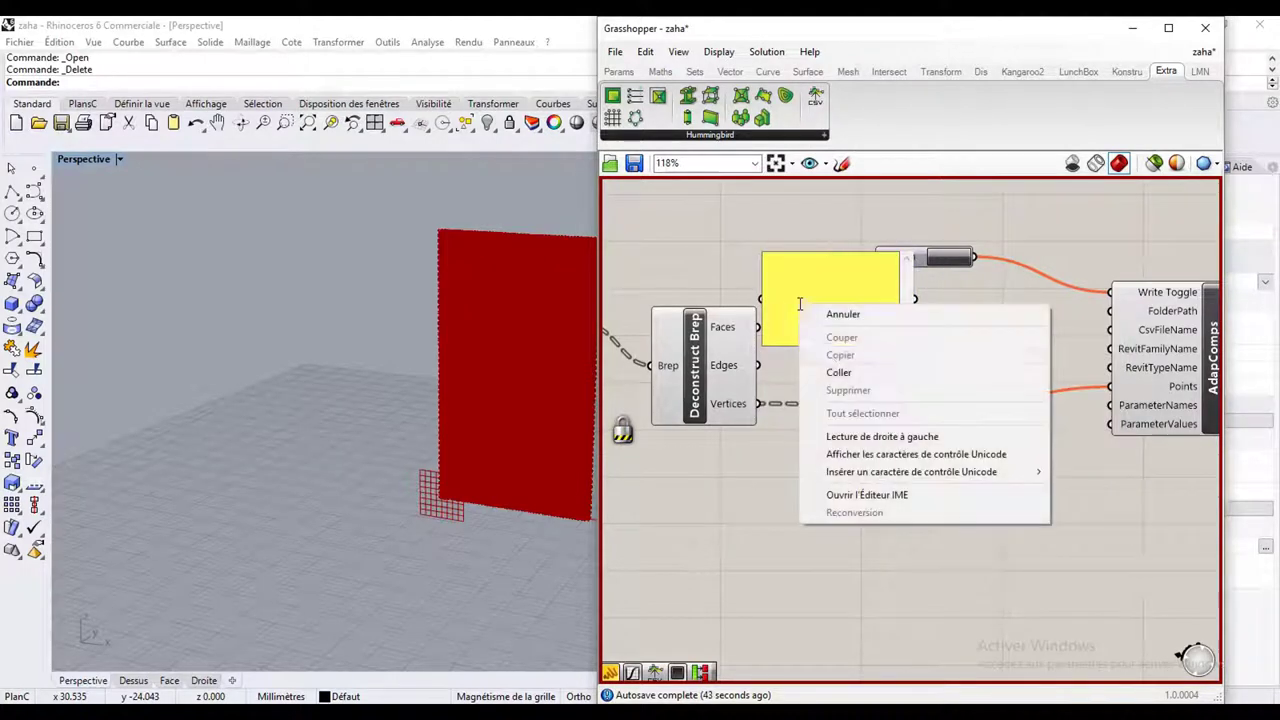
click(830, 368)
click(957, 307)
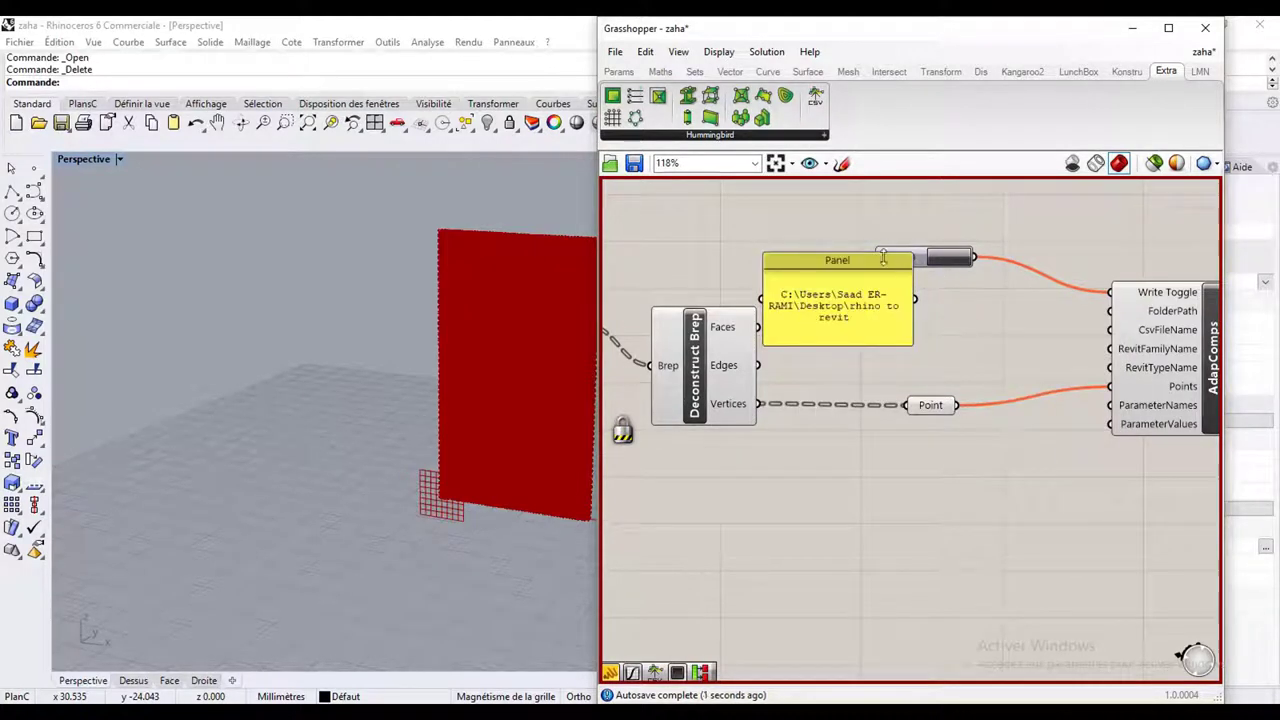
Move the path Panel so it no longer covers the Point parameter.
click(897, 292)
scroll(960, 320, down, 2)
scroll(890, 270, up, 3)
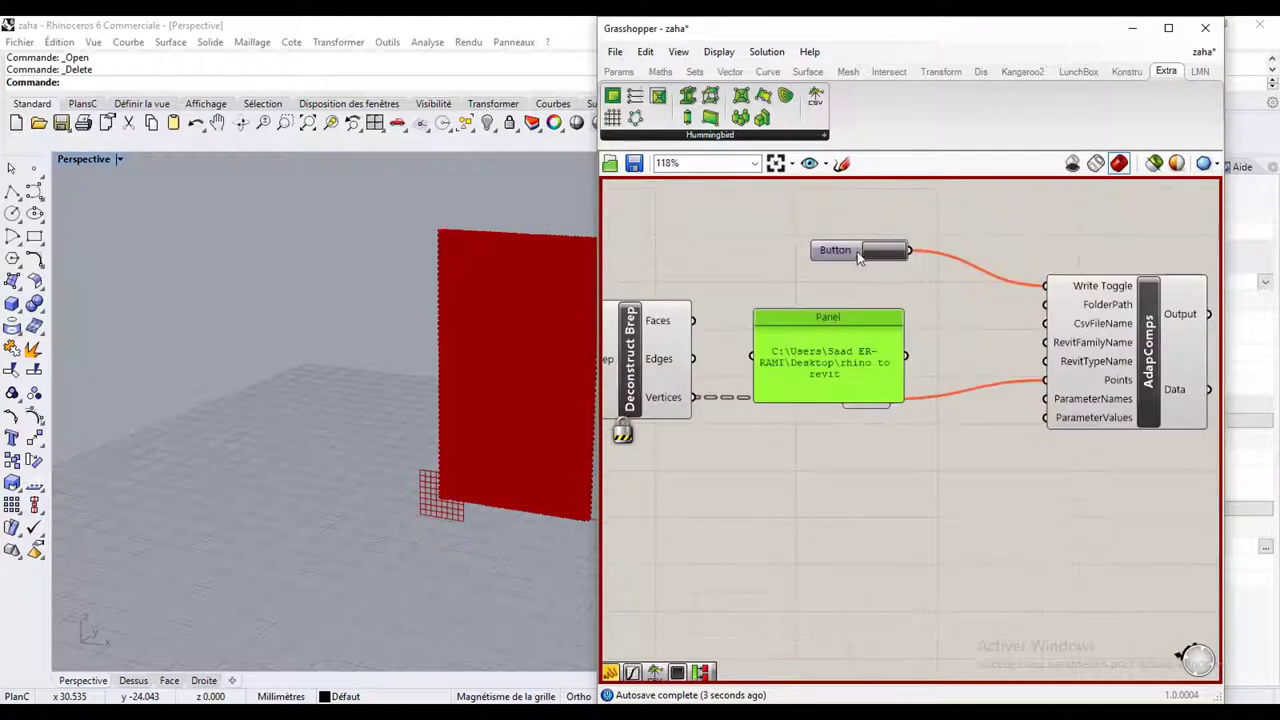
click(848, 256)
scroll(857, 281, down, 2)
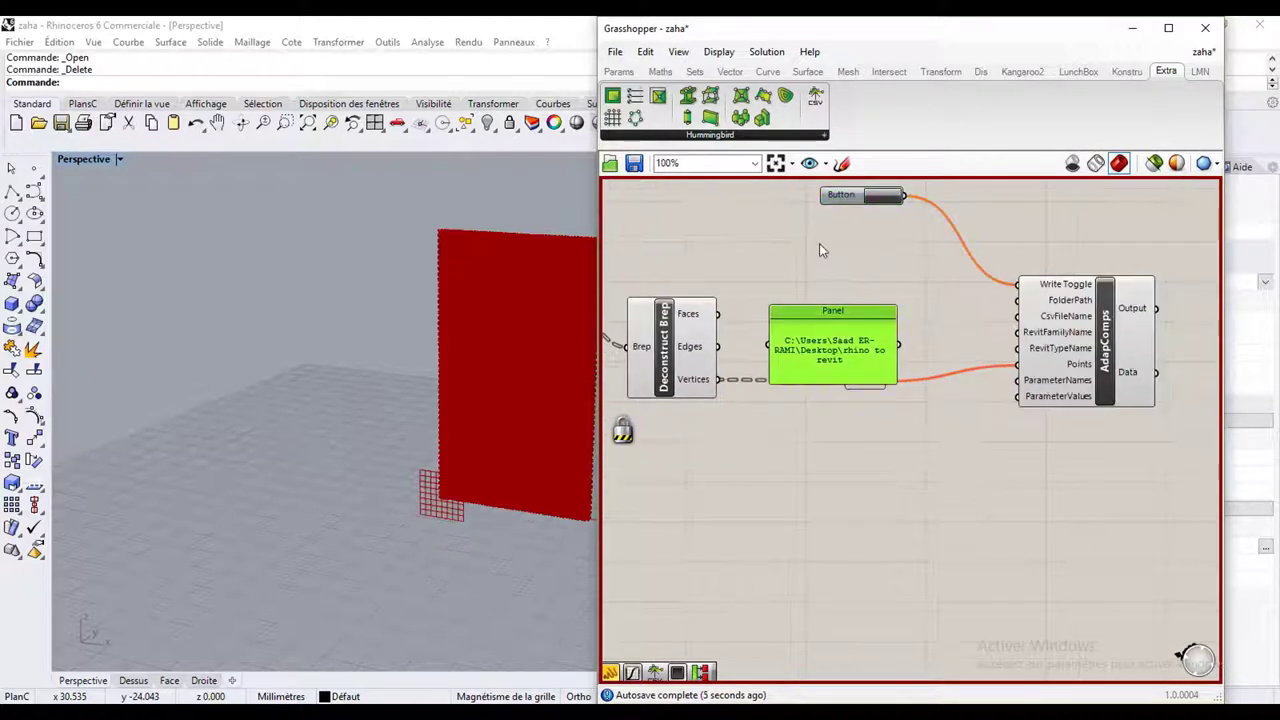
drag(838, 320, 816, 254)
click(890, 292)
Connect the folder-path Panel to AdapComps' FolderPath input.
scroll(890, 292, up, 2)
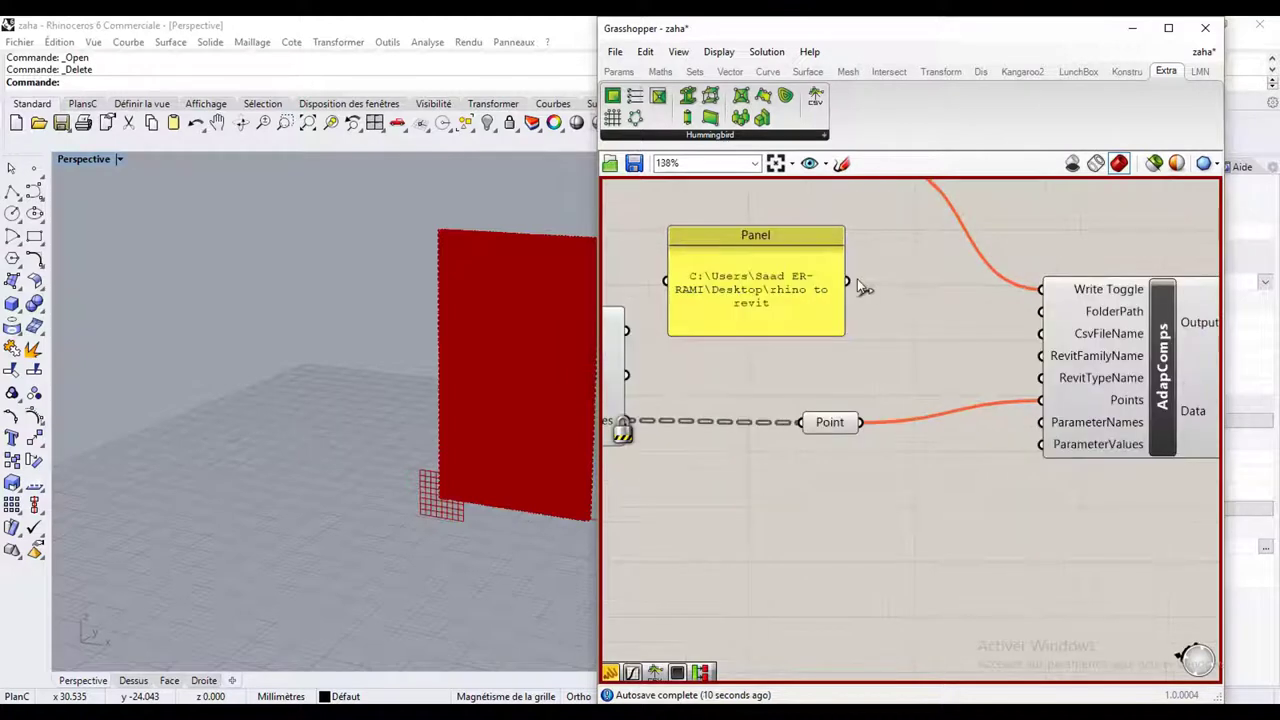
drag(1016, 316, 1040, 311)
scroll(921, 320, down, 2)
Add a Panel reading 'fichier excel' and wire it to CsvFileName.
double_click(865, 361)
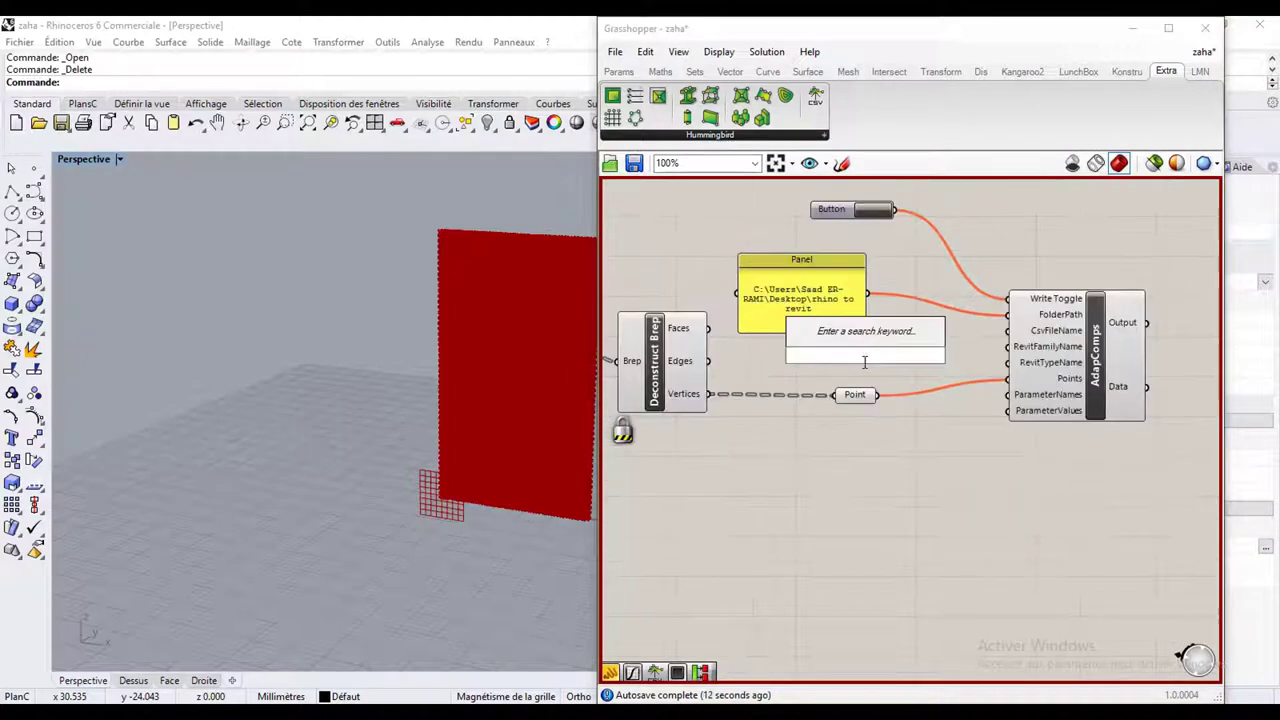
text(panel)
key(Return)
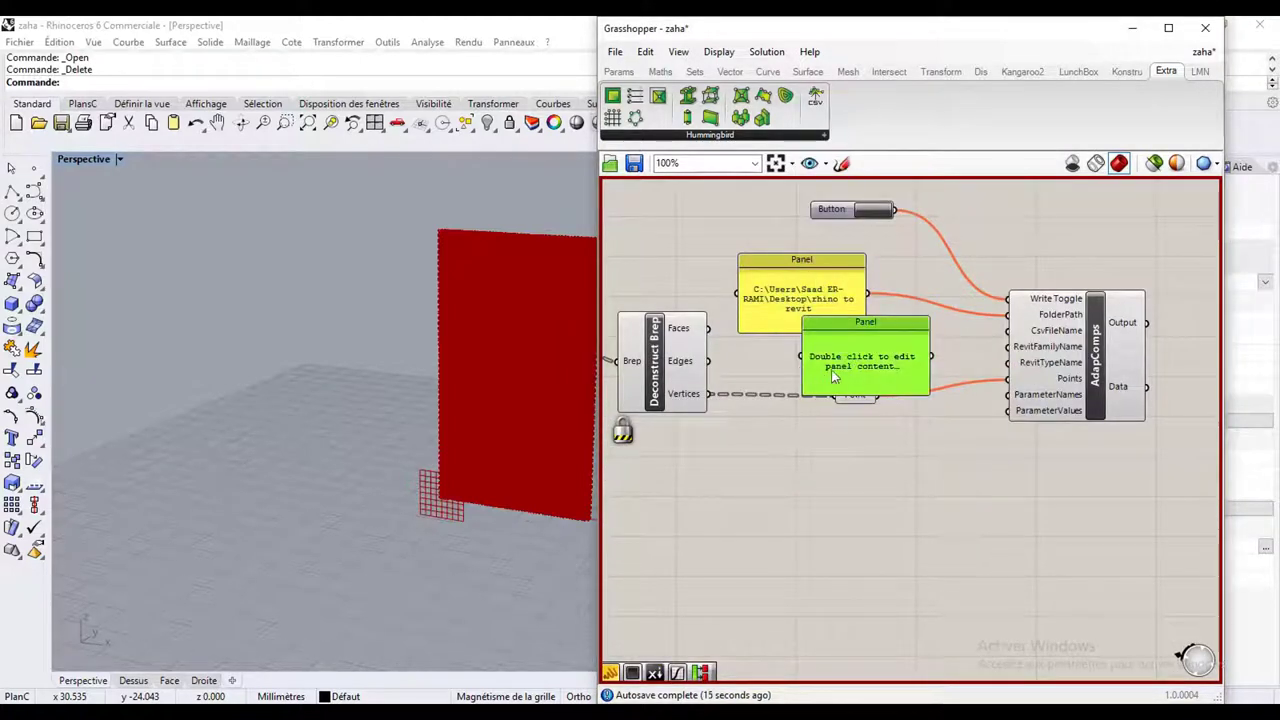
double_click(831, 376)
text(fi)
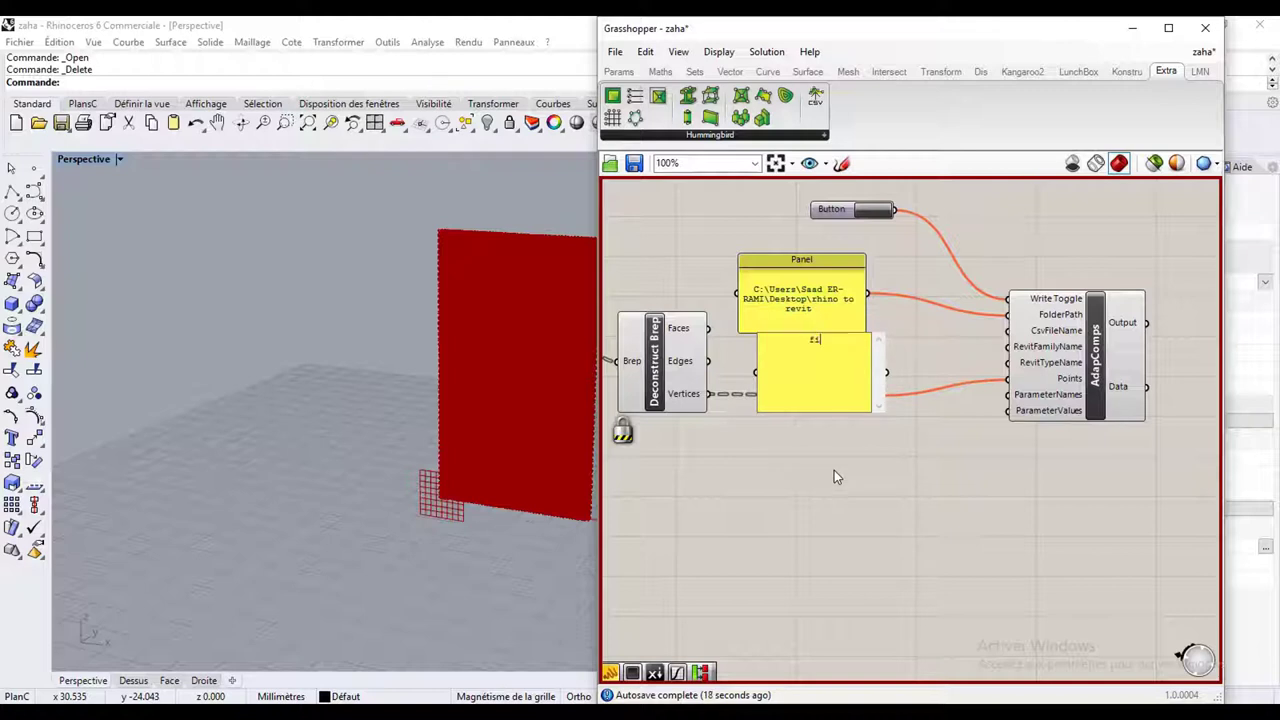
text(chier exc)
text(el)
click(837, 470)
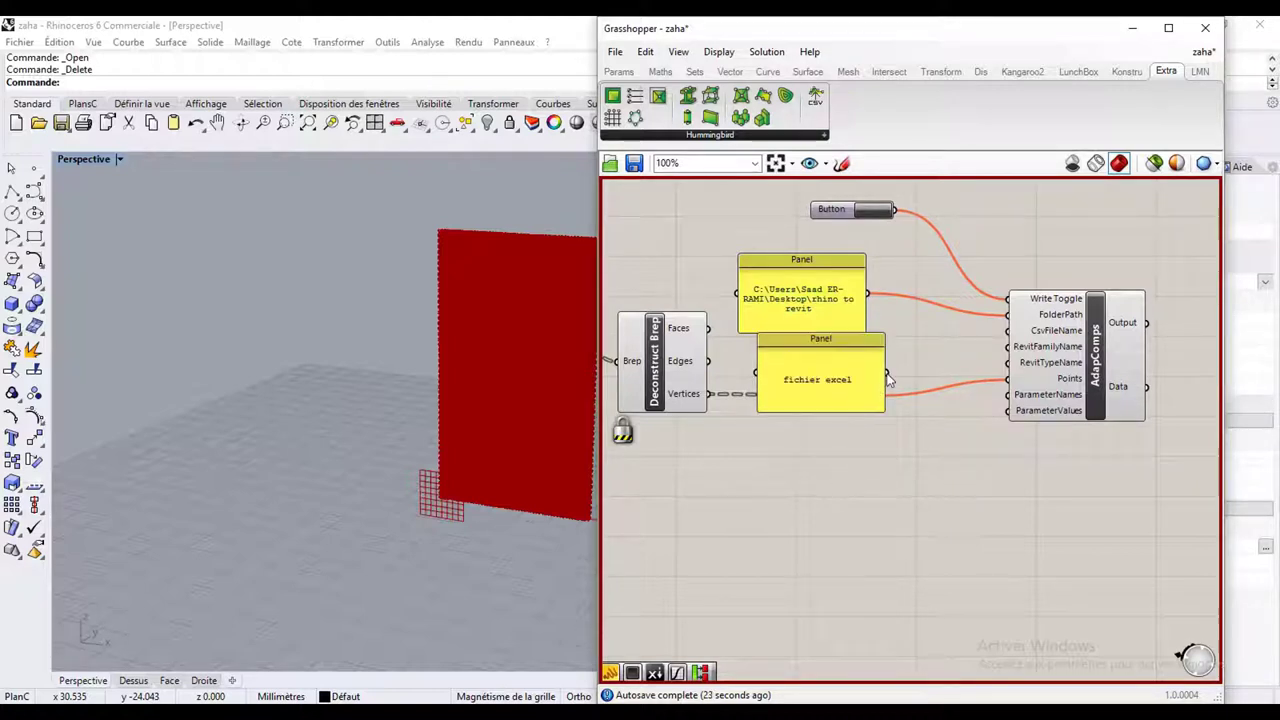
drag(886, 372, 1007, 330)
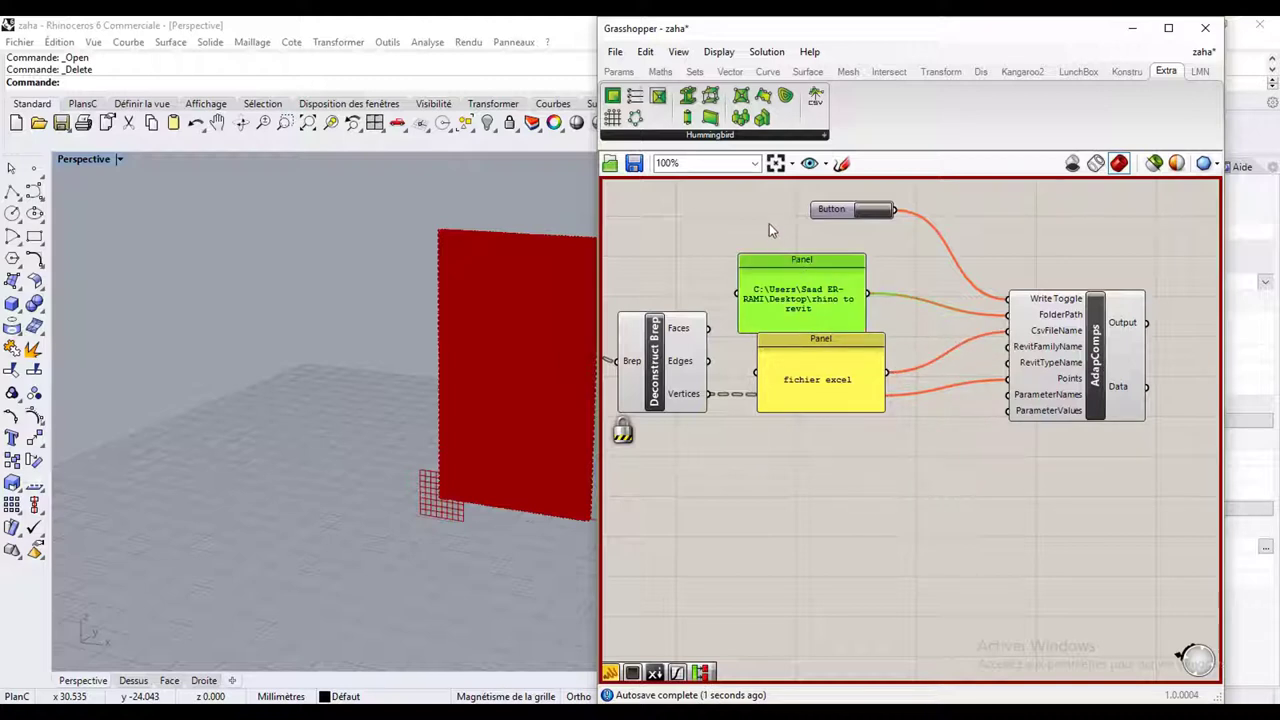
Rearrange the path panel, fichier excel panel and Button to tidy the layout.
drag(797, 265, 772, 219)
click(810, 332)
drag(838, 350, 795, 303)
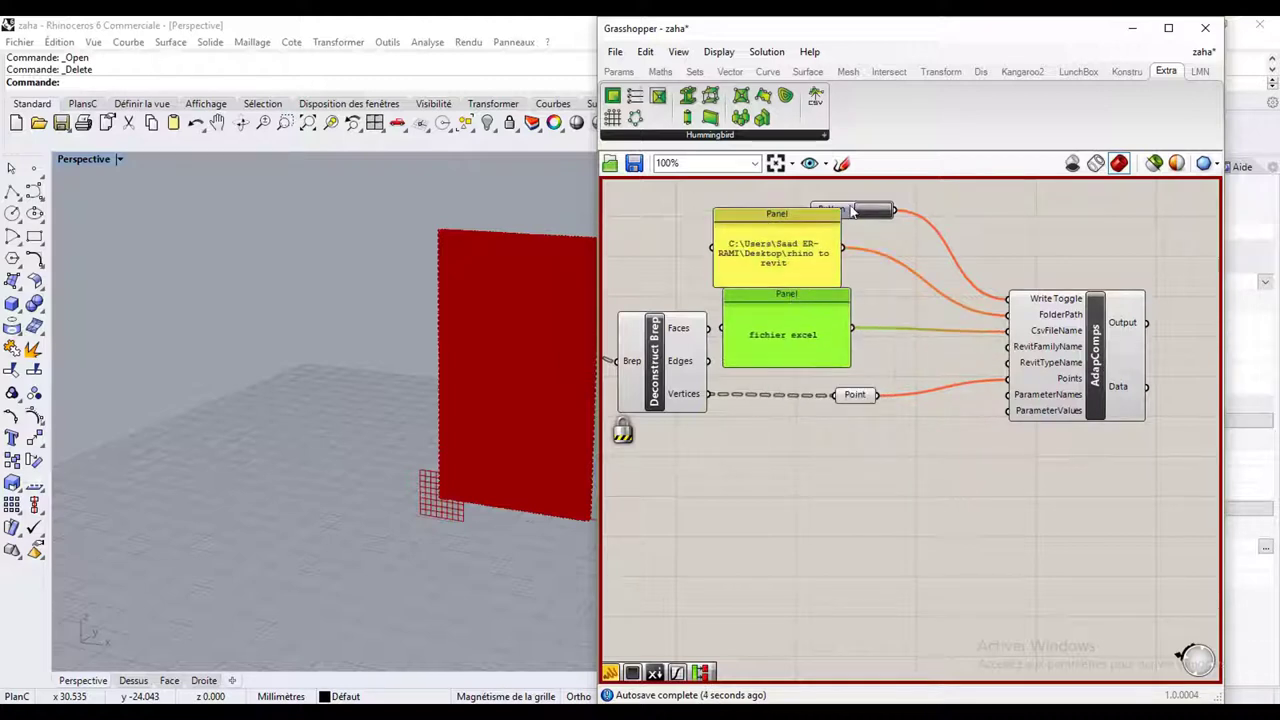
drag(850, 212, 918, 189)
scroll(808, 425, down, 1)
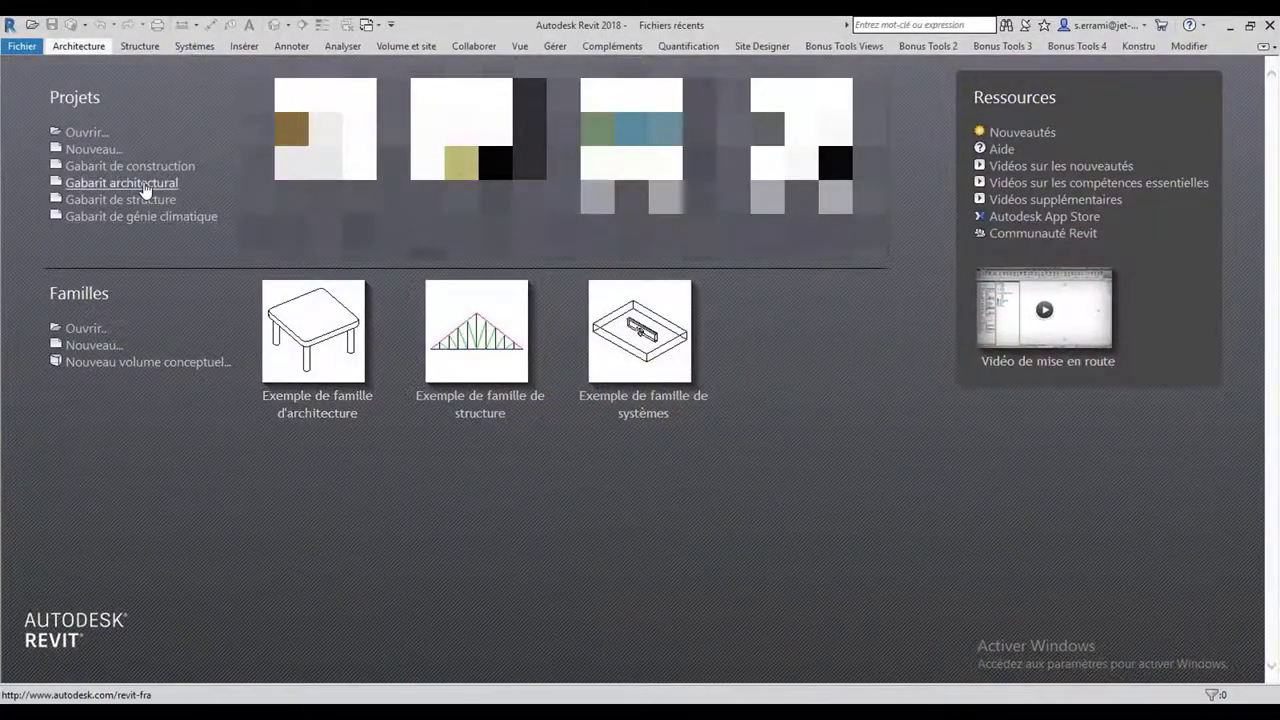
Start an architectural project, then a new family from the Modèle générique template.
click(140, 184)
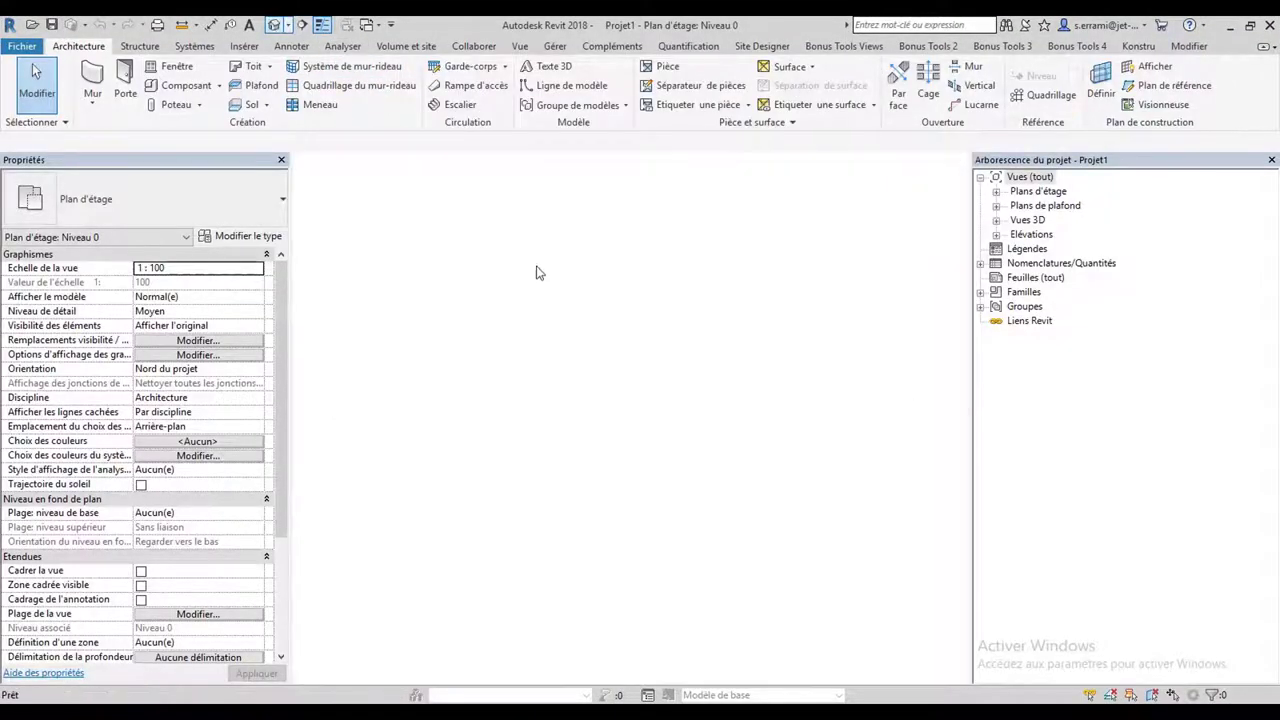
click(22, 46)
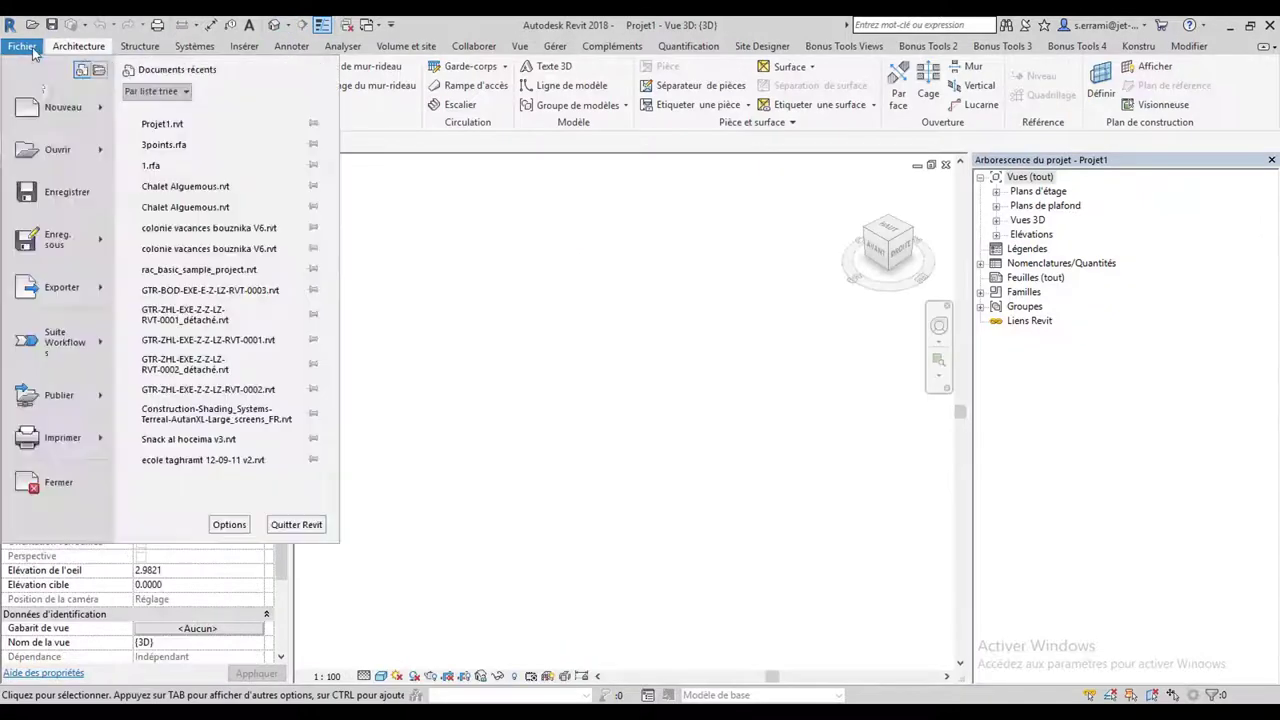
click(174, 150)
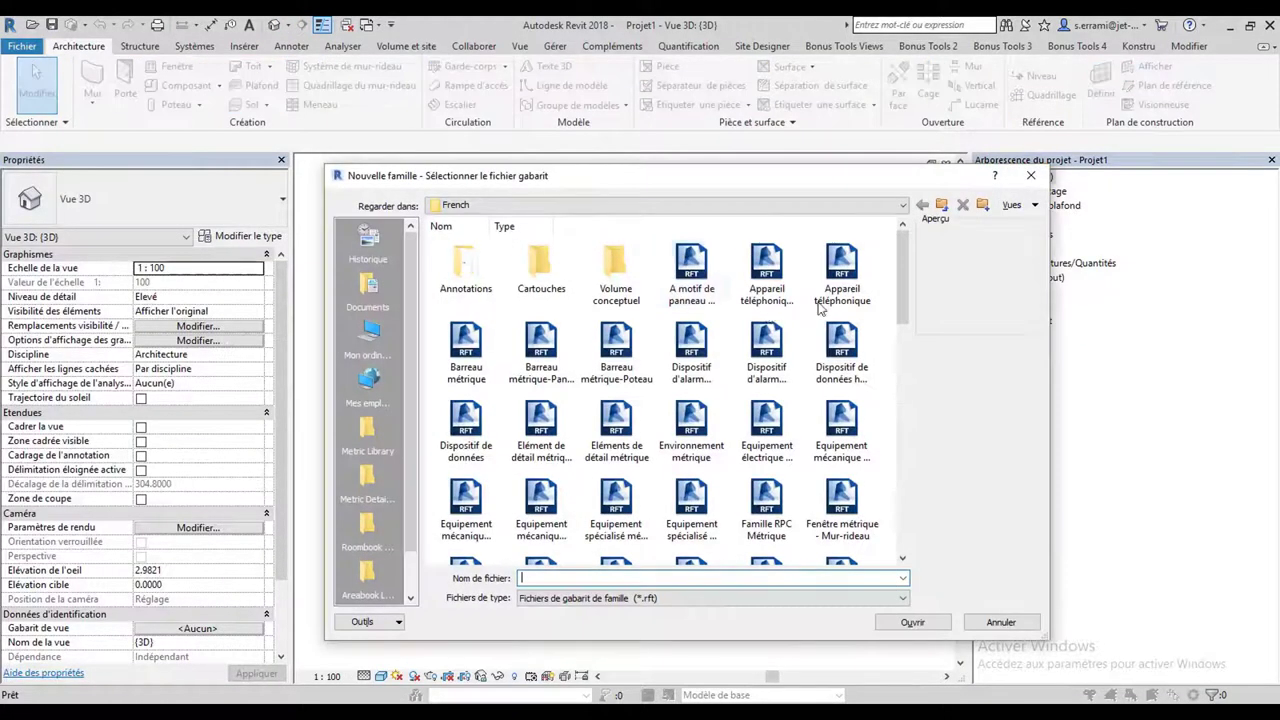
drag(903, 292, 906, 468)
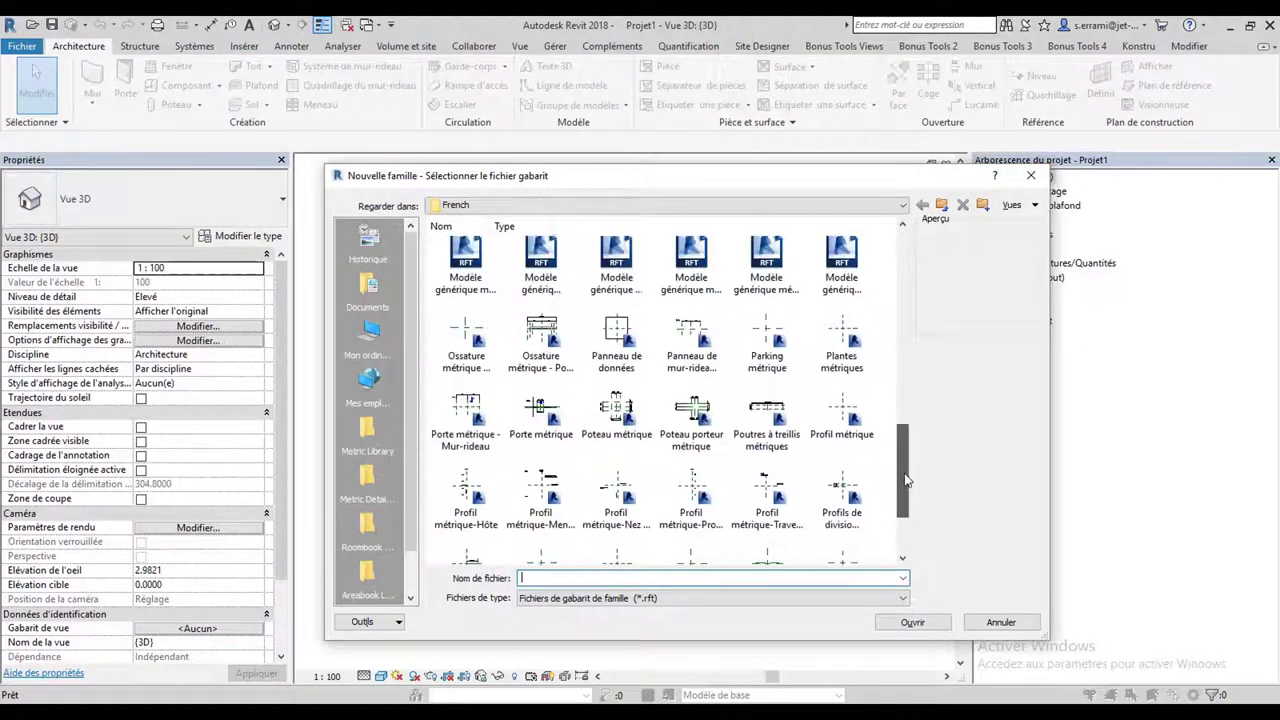
double_click(616, 285)
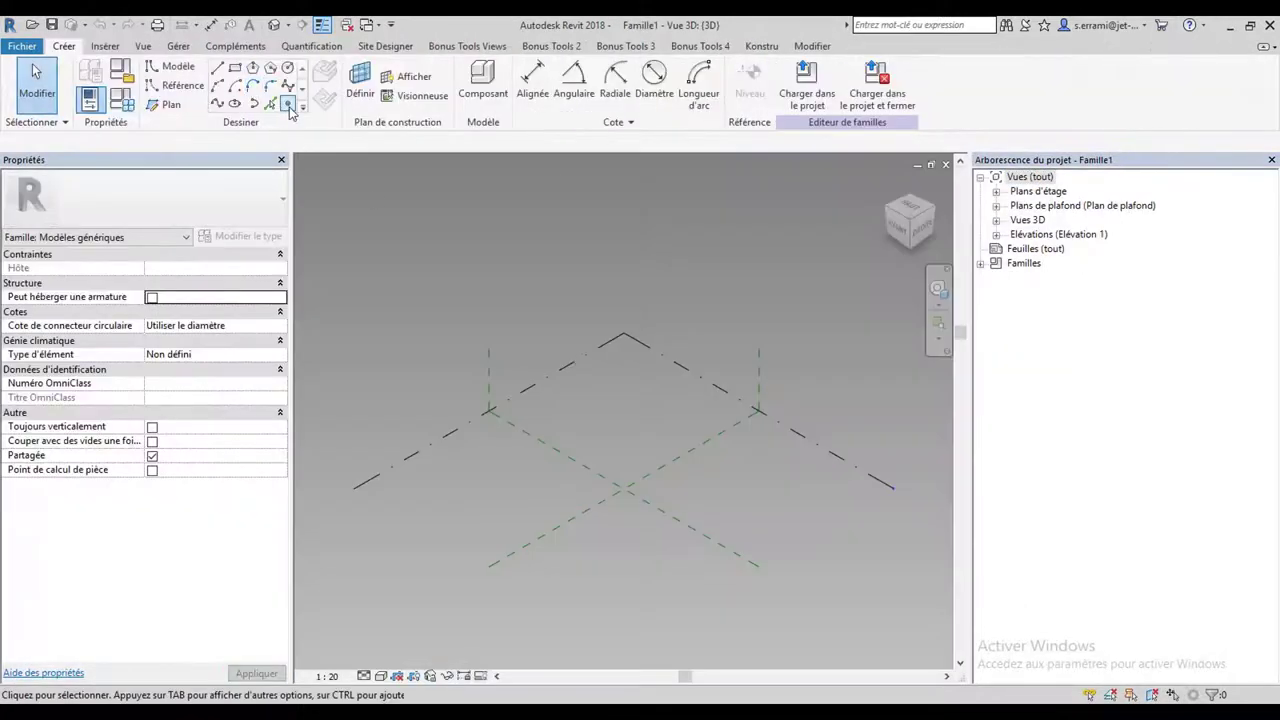
Place three reference points and make them adaptive.
click(287, 104)
click(599, 450)
click(692, 494)
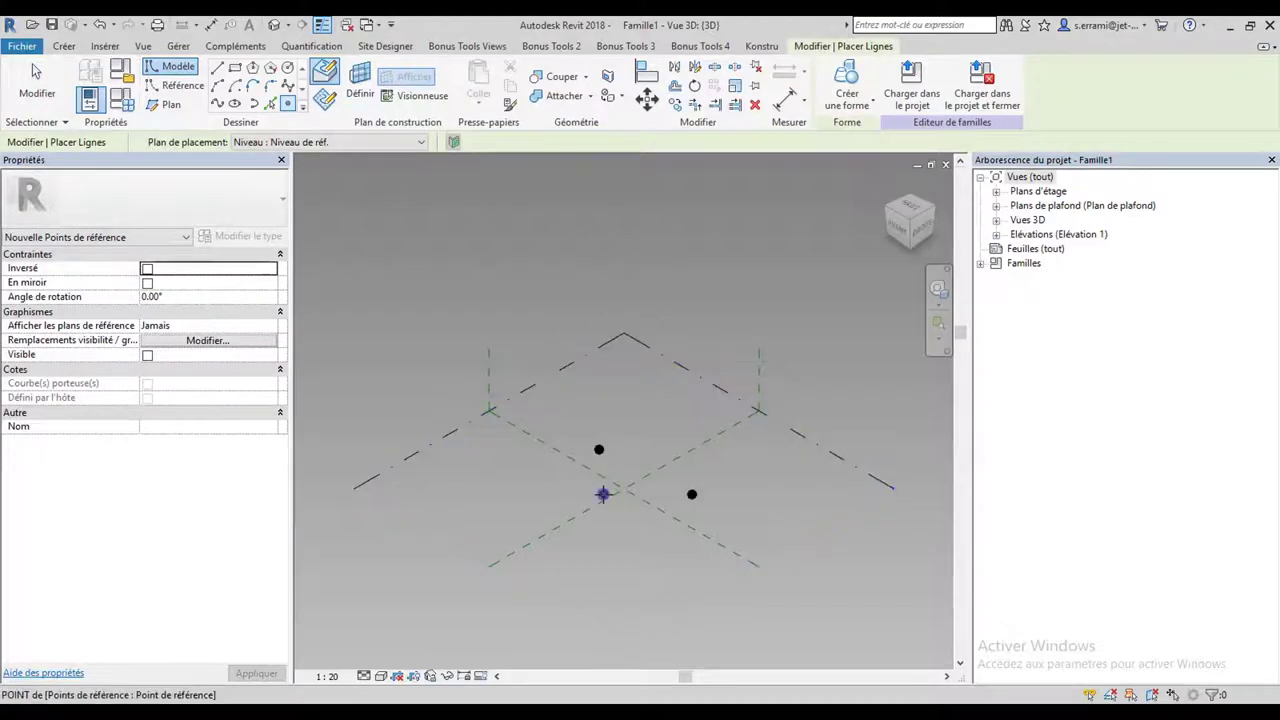
click(603, 494)
key(Escape)
key(Escape)
drag(569, 403, 774, 531)
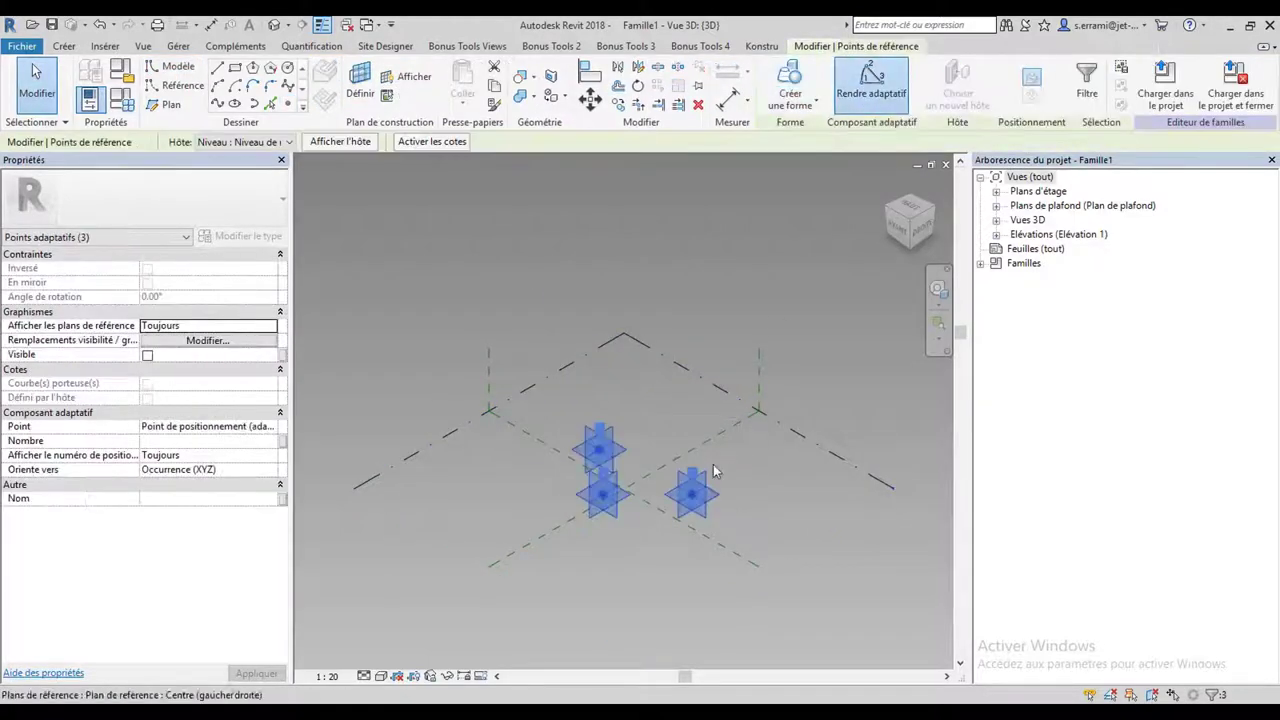
scroll(713, 464, up, 2)
key(Escape)
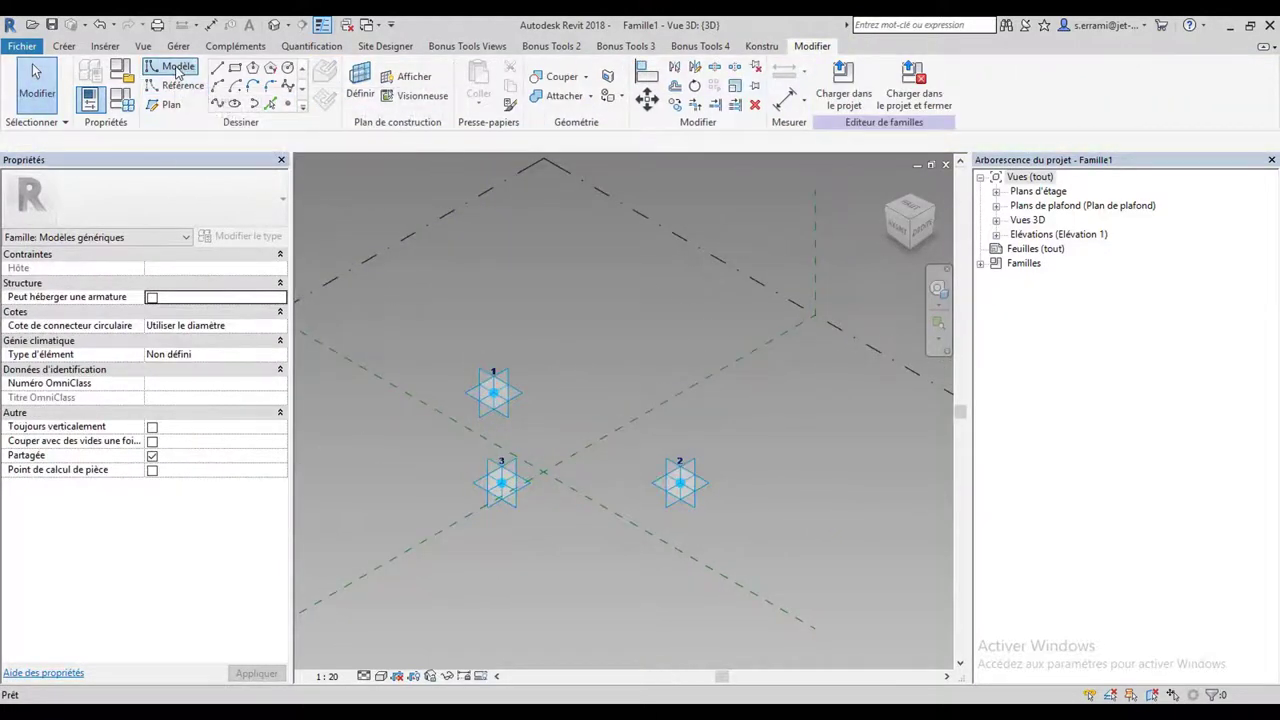
Draw model lines forming a closed triangle through the three adaptive points.
click(177, 67)
click(493, 393)
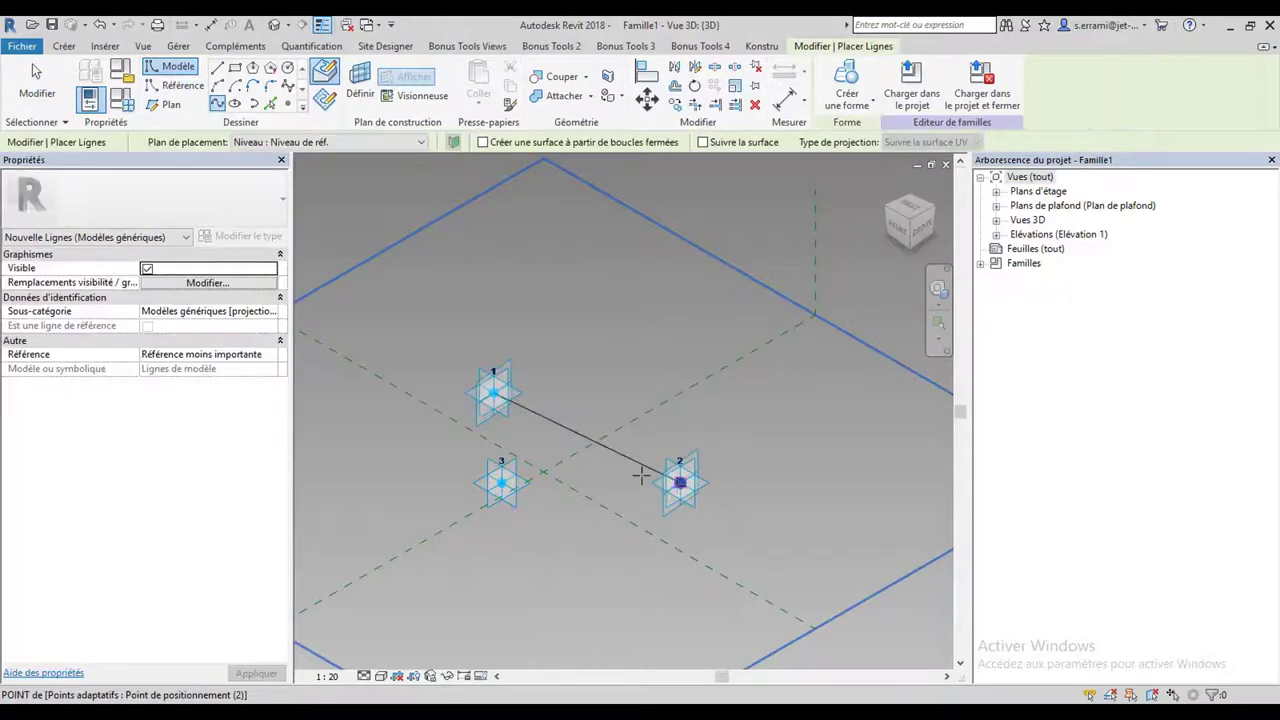
click(680, 483)
click(501, 483)
click(493, 393)
key(Escape)
key(Escape)
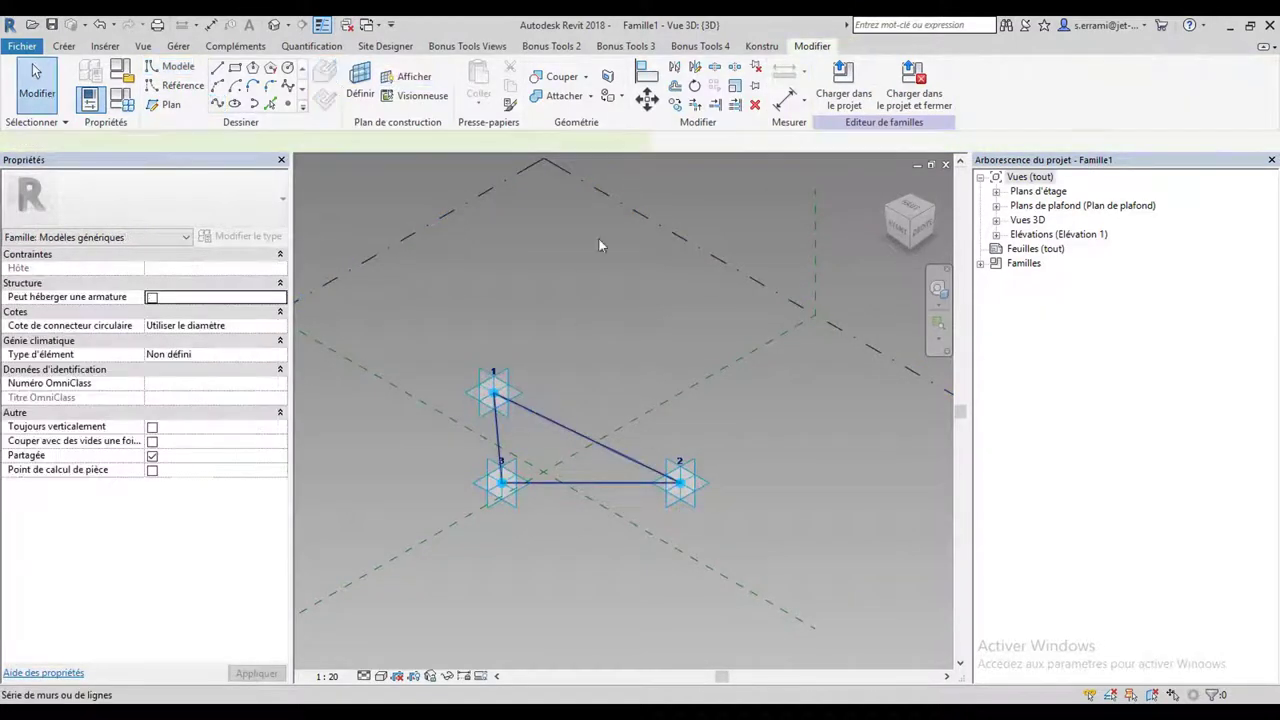
Create an extruded solid form from the triangle's lines.
click(587, 438)
click(803, 95)
click(815, 130)
click(528, 545)
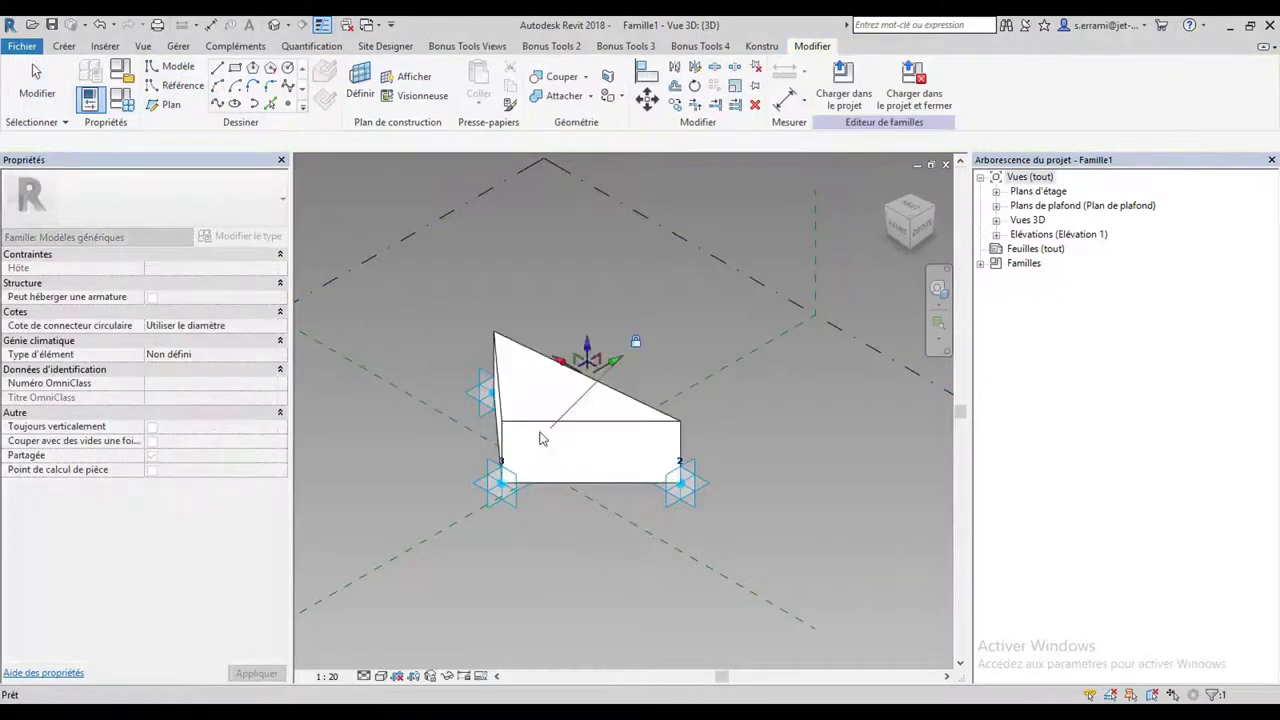
click(540, 438)
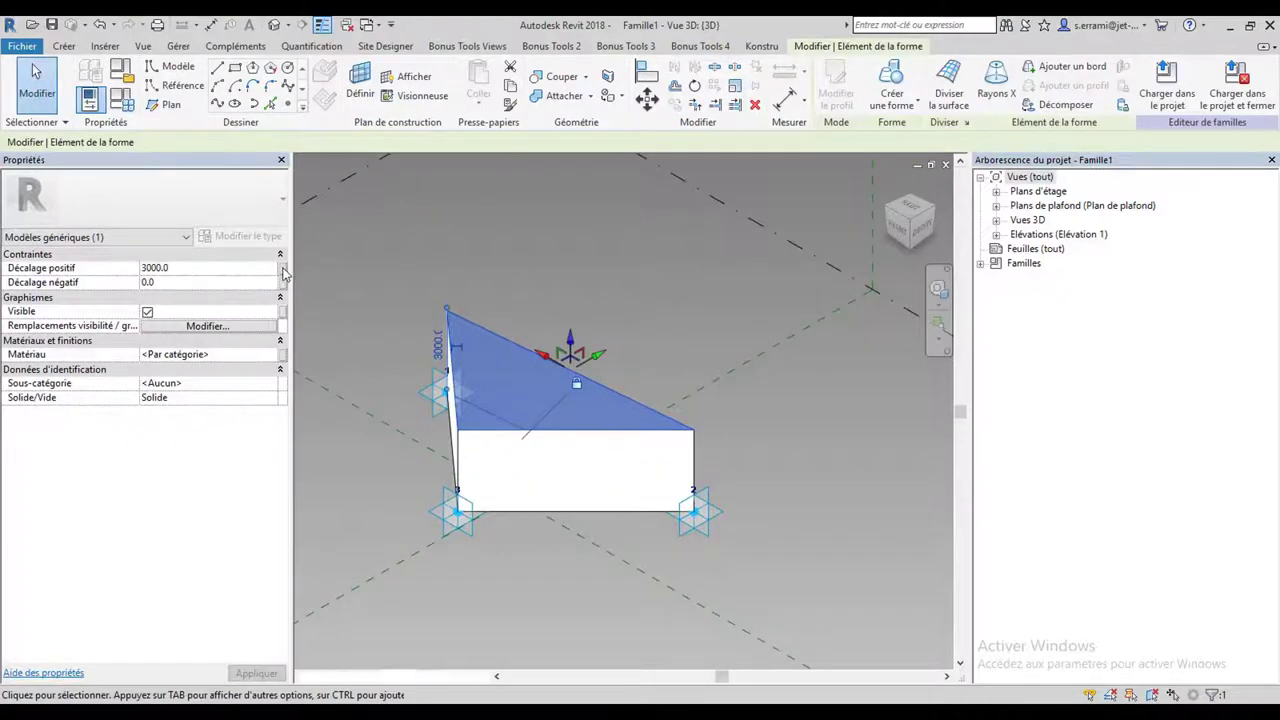
Associate the form's positive offset with a new family parameter 'épaisseur'.
click(283, 269)
click(564, 463)
text(épaisseur)
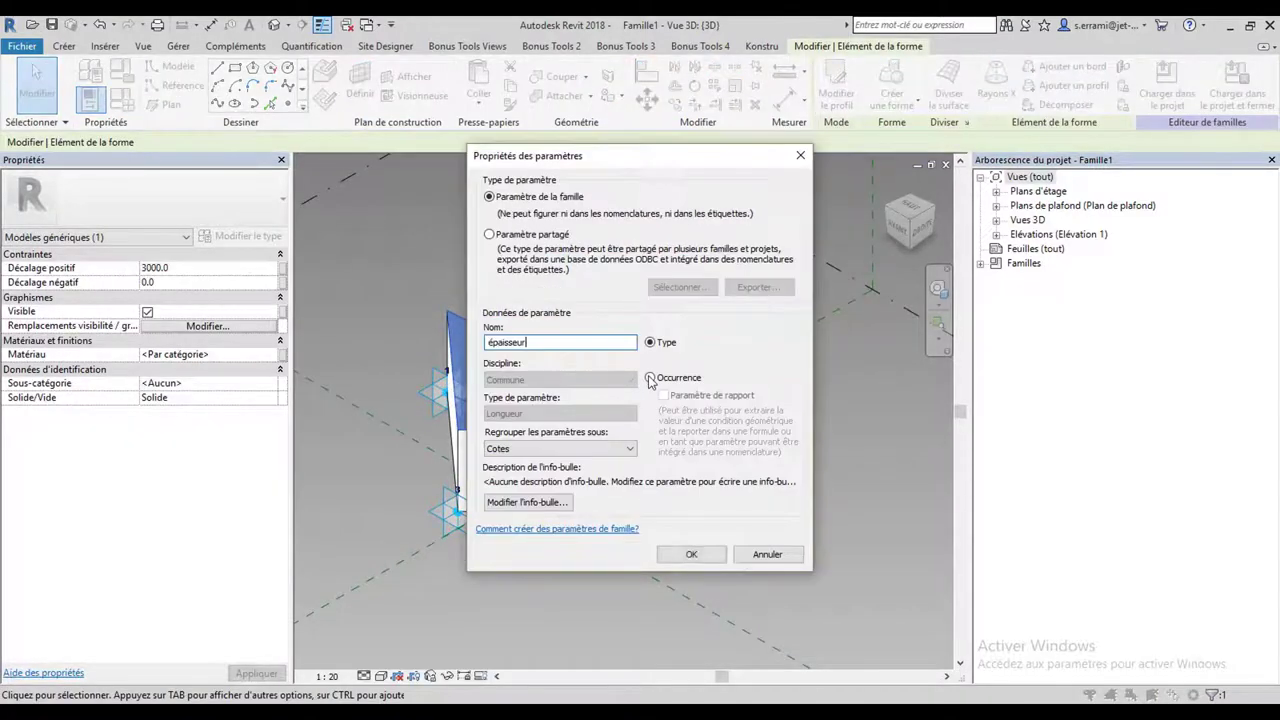
click(690, 553)
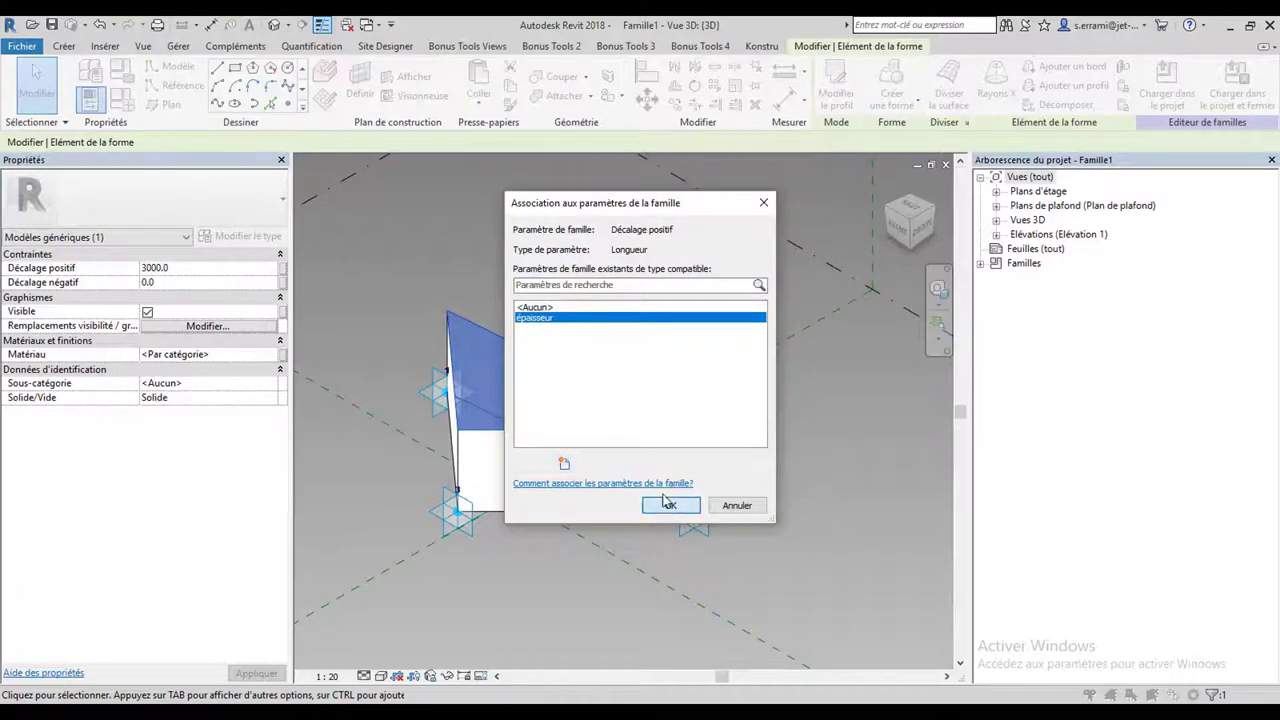
click(667, 500)
click(395, 165)
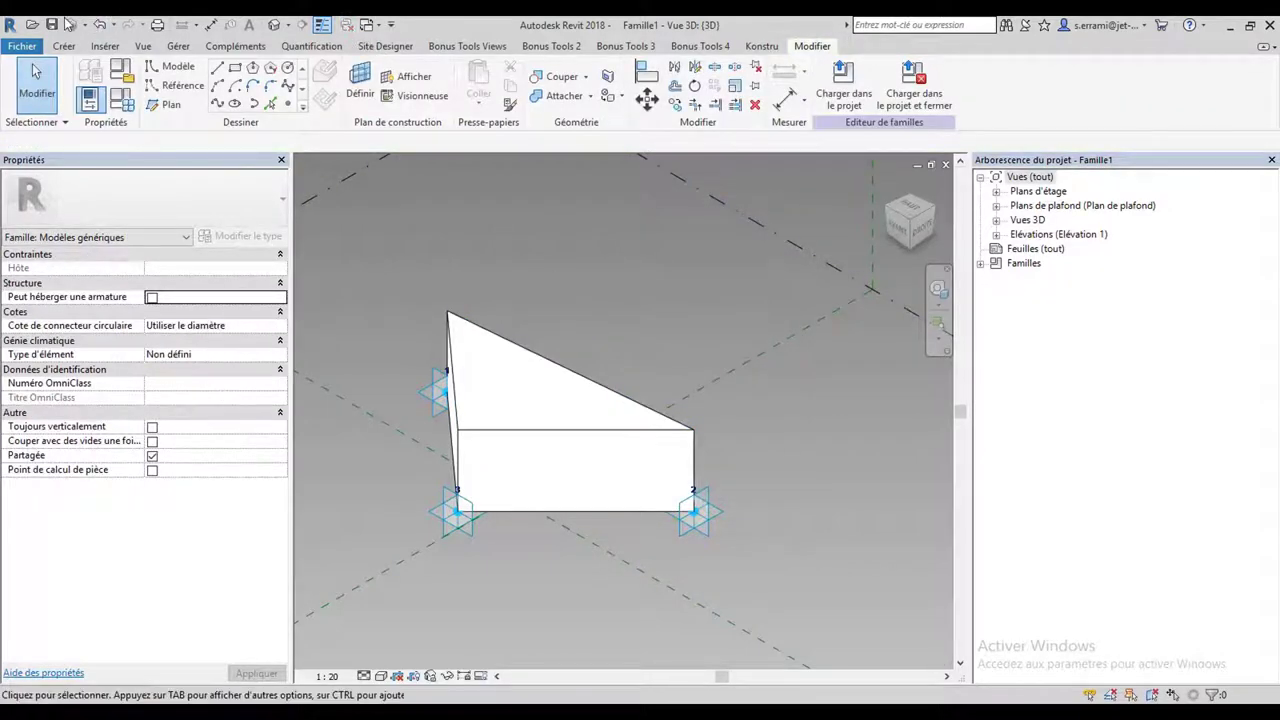
click(53, 24)
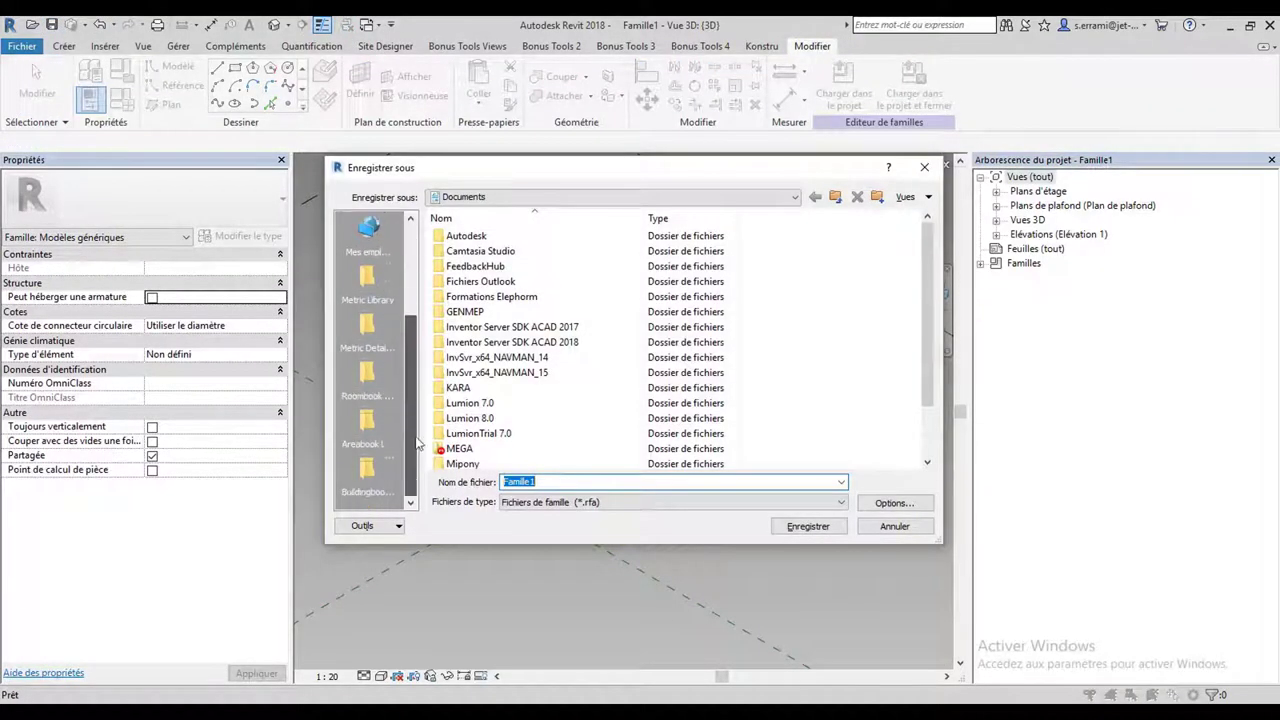
Save the family as '3points' inside the desktop rhino to revit folder.
click(453, 197)
click(462, 214)
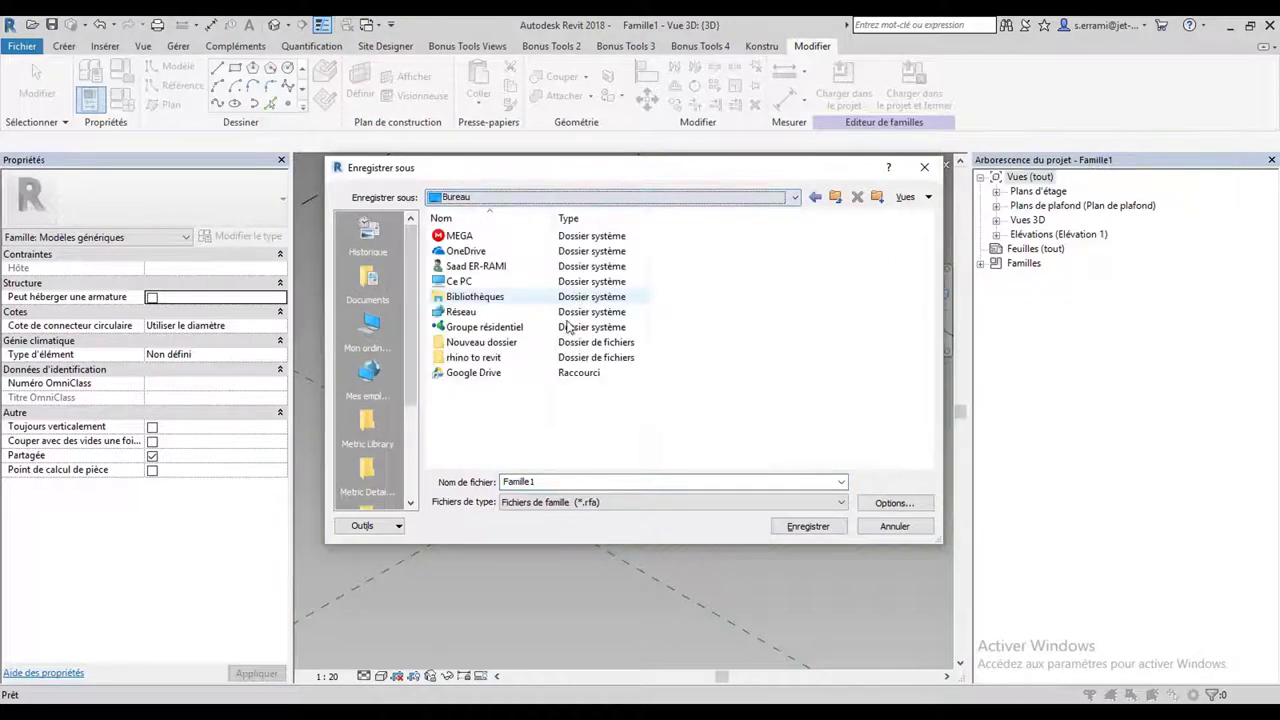
double_click(457, 346)
text(3points)
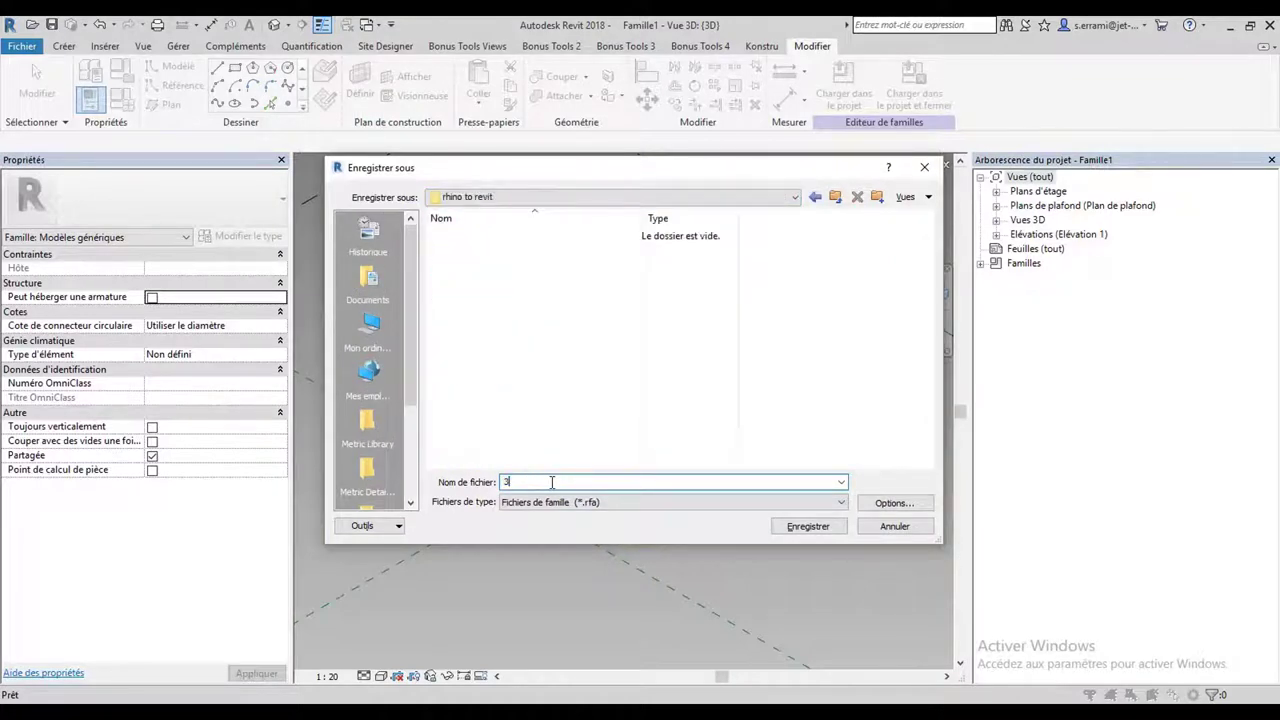
right_click(498, 485)
click(637, 524)
click(808, 526)
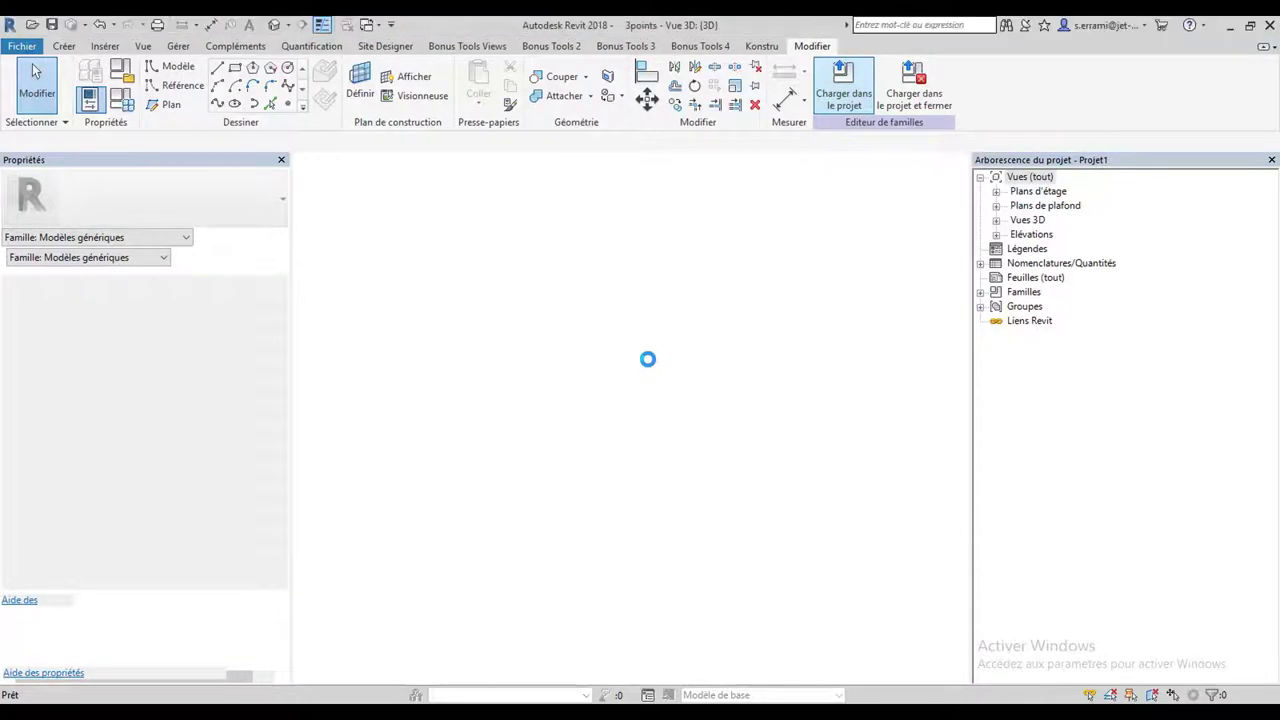
Place a test 3points instance and set its type's épaisseur to 1.
click(513, 369)
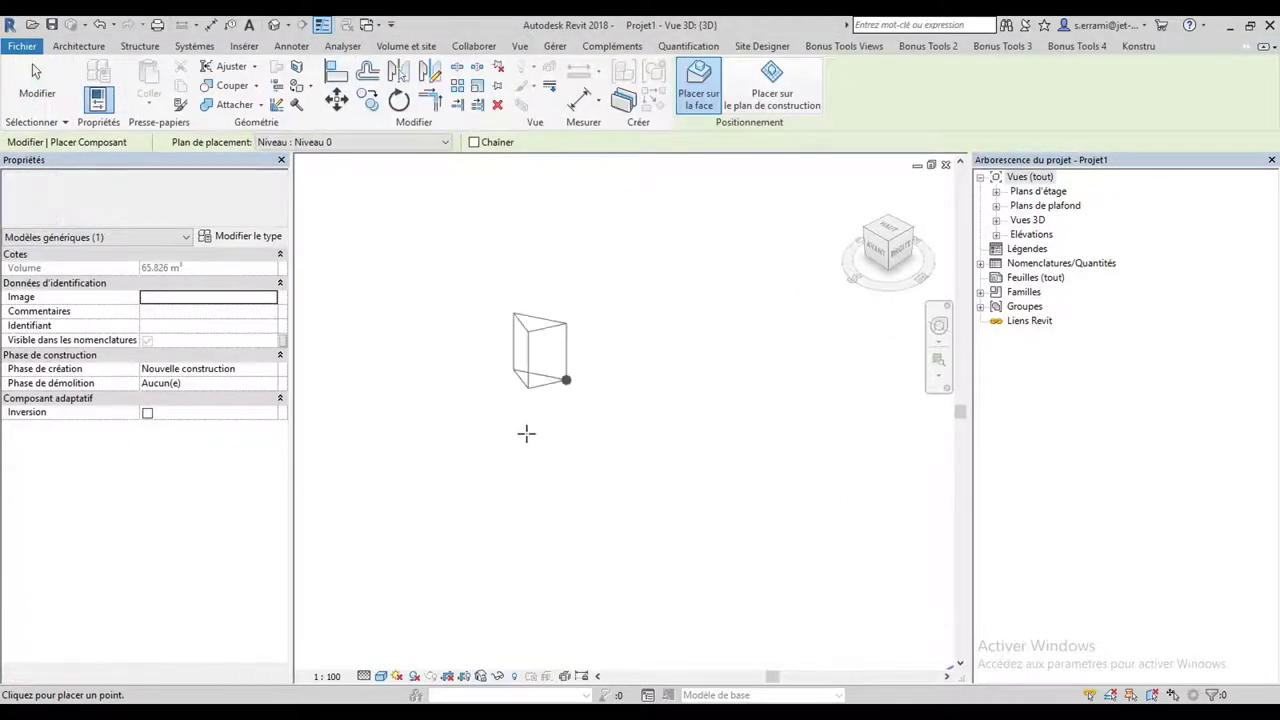
click(526, 434)
click(531, 429)
click(248, 236)
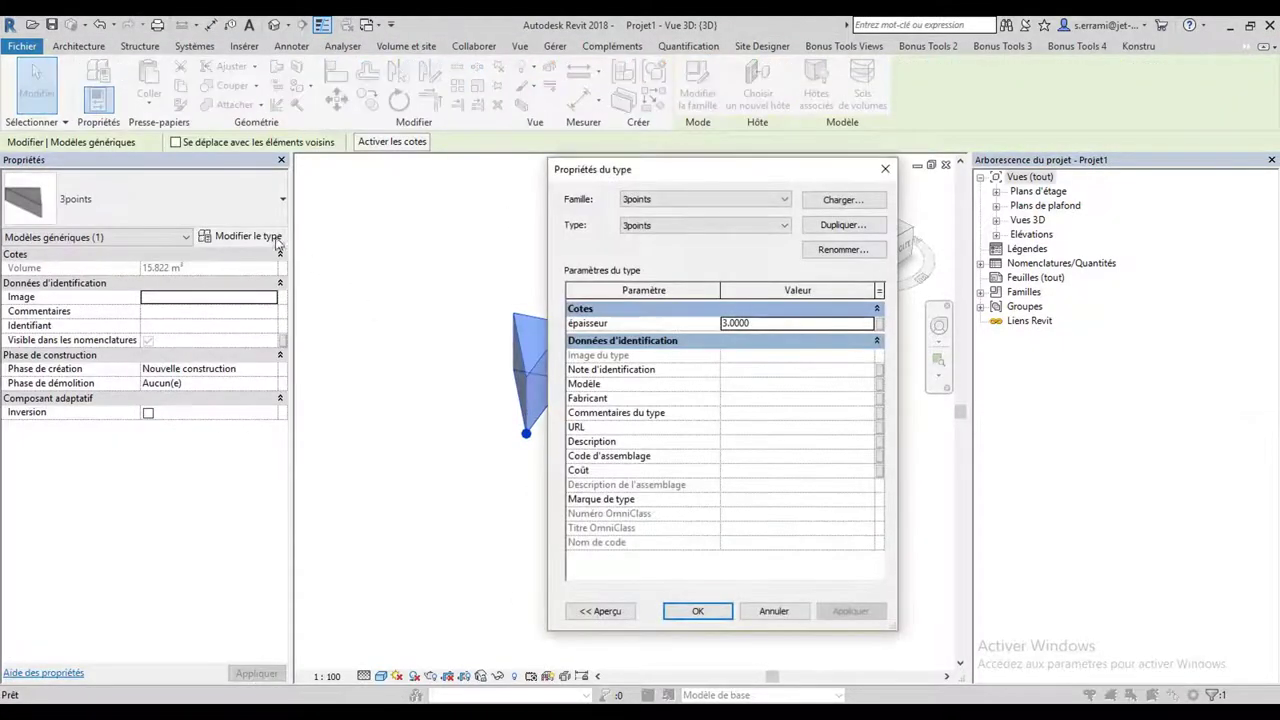
double_click(759, 324)
text(1)
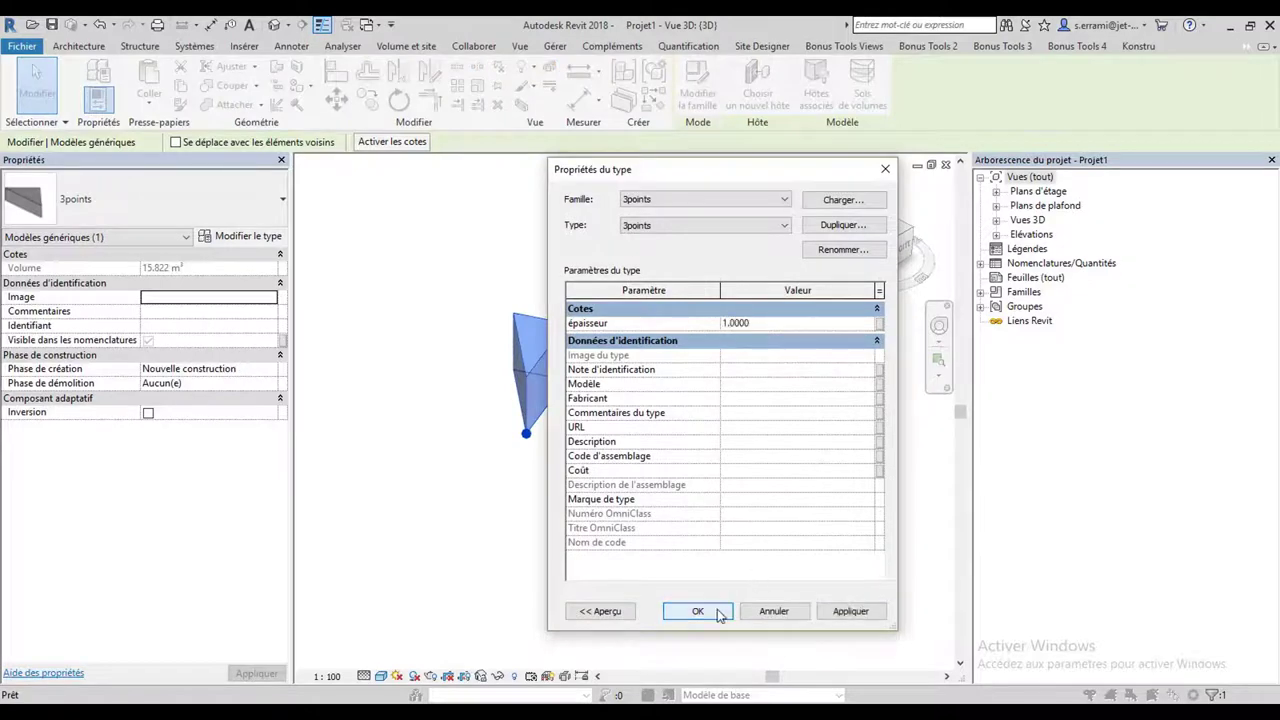
click(698, 611)
Delete the placed test 3points component.
click(563, 394)
right_click(563, 394)
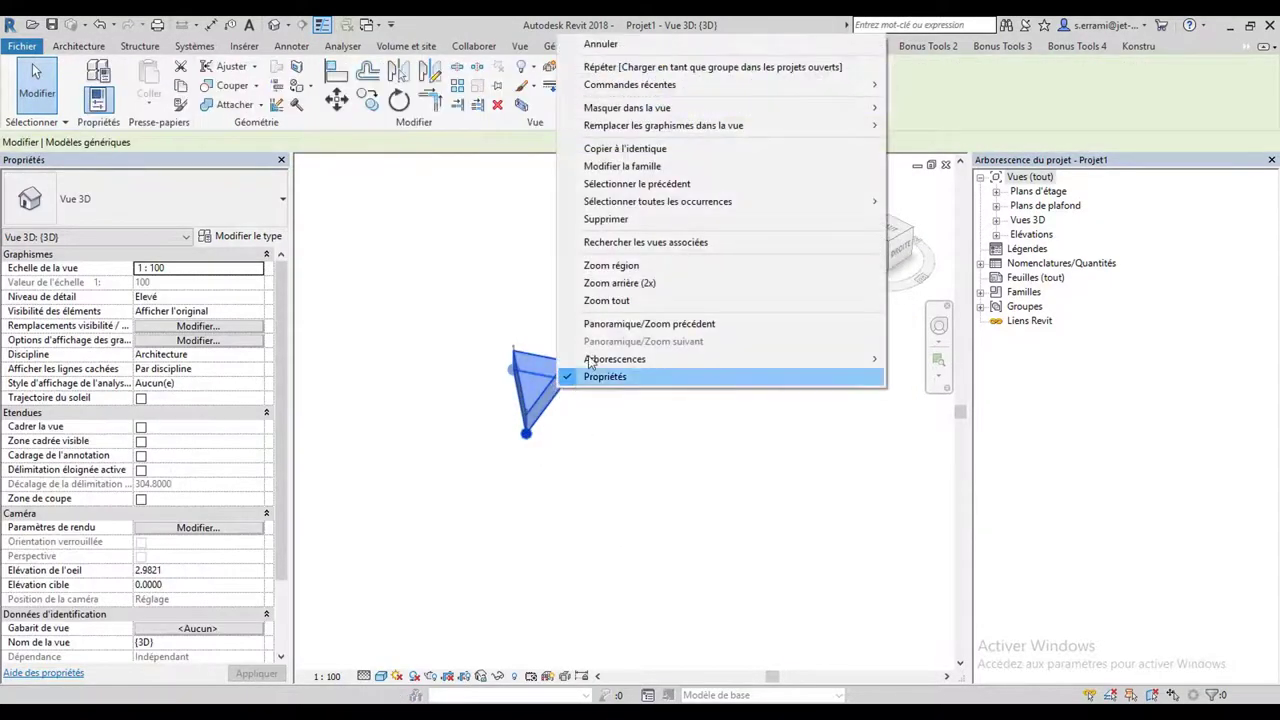
click(600, 229)
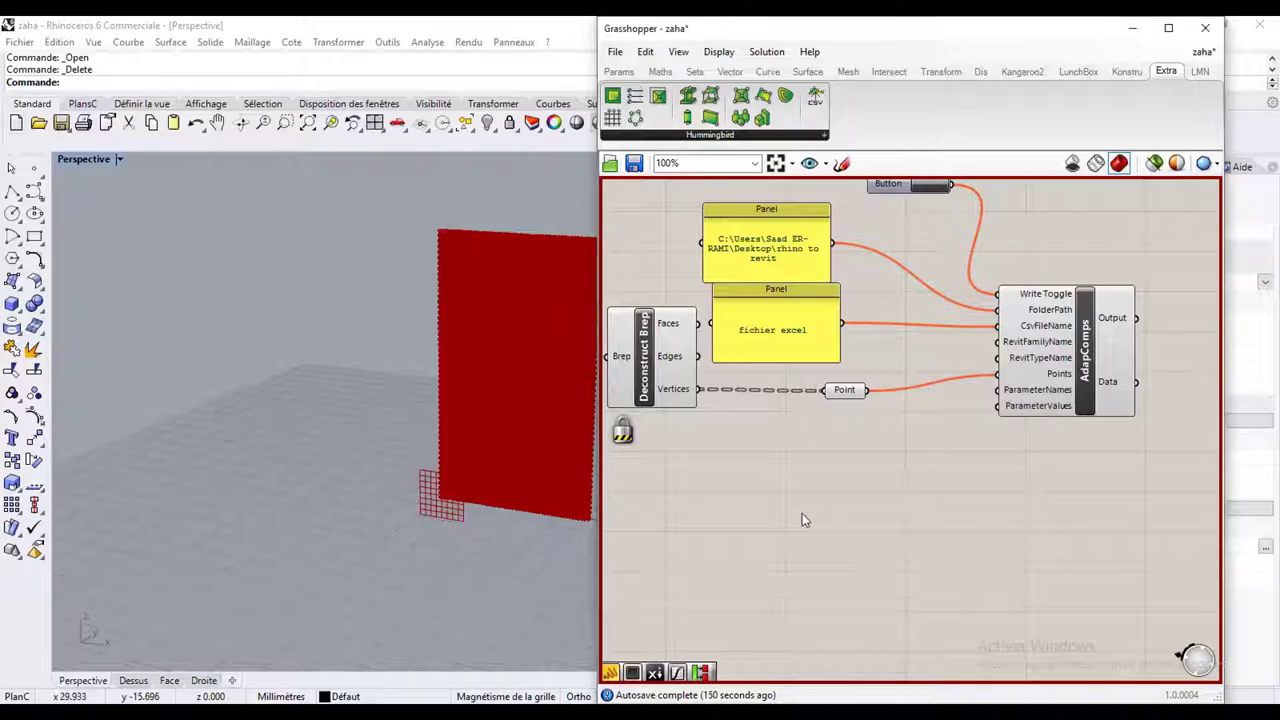
Add a Panel whose text reads '3points'.
double_click(802, 513)
text(pan)
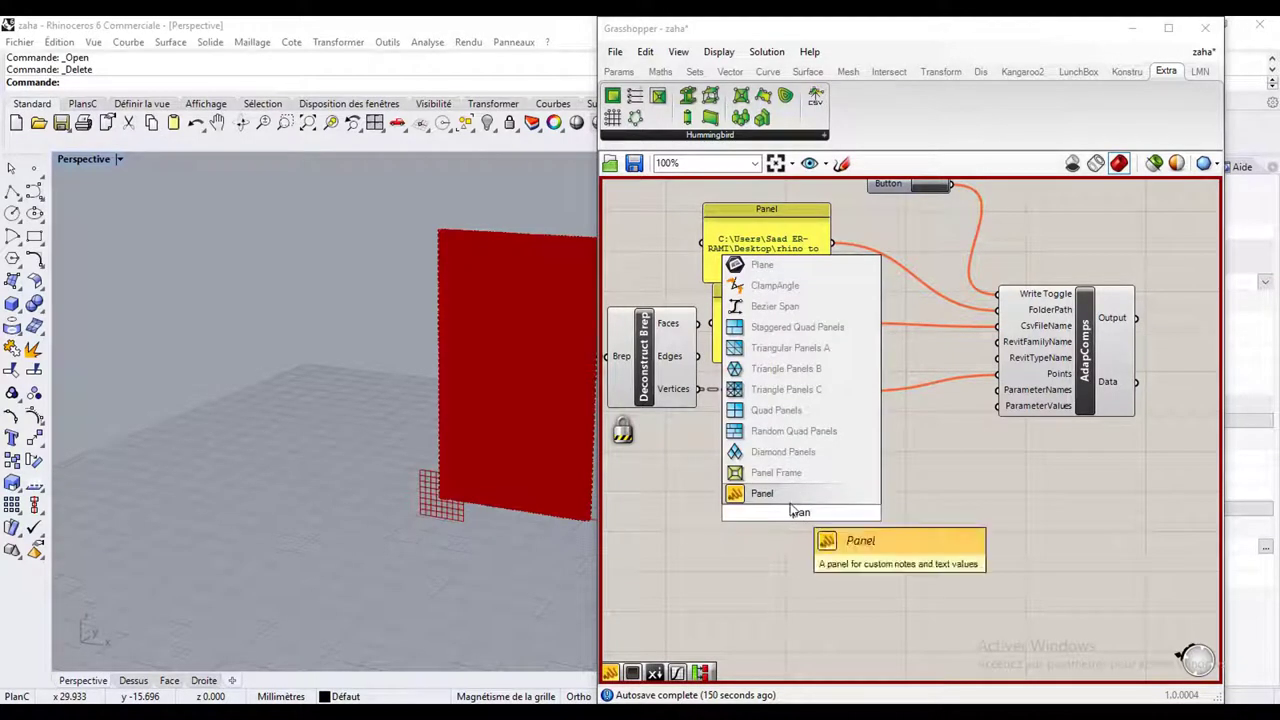
key(Return)
click(803, 520)
double_click(805, 518)
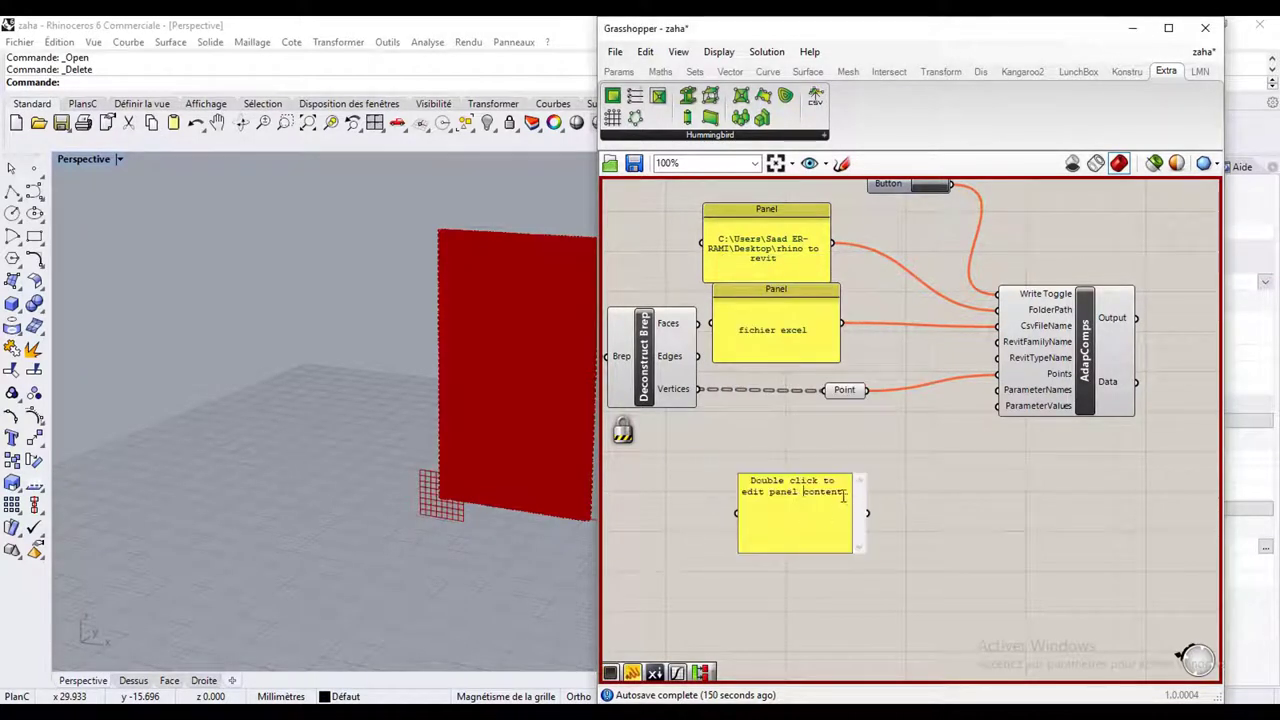
drag(843, 497, 703, 474)
key(BackSpace)
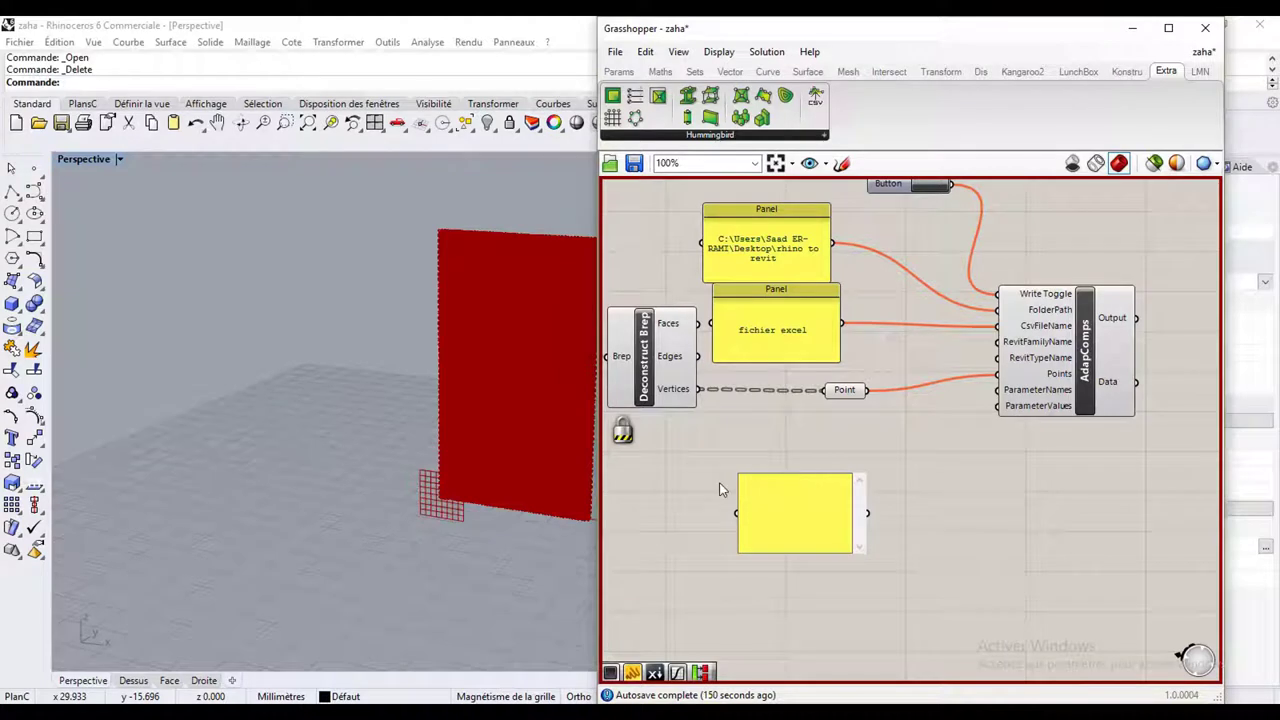
text(3points)
click(897, 487)
Wire the 3points panel to RevitFamilyName and RevitTypeName, then lock the solver.
drag(867, 513, 997, 357)
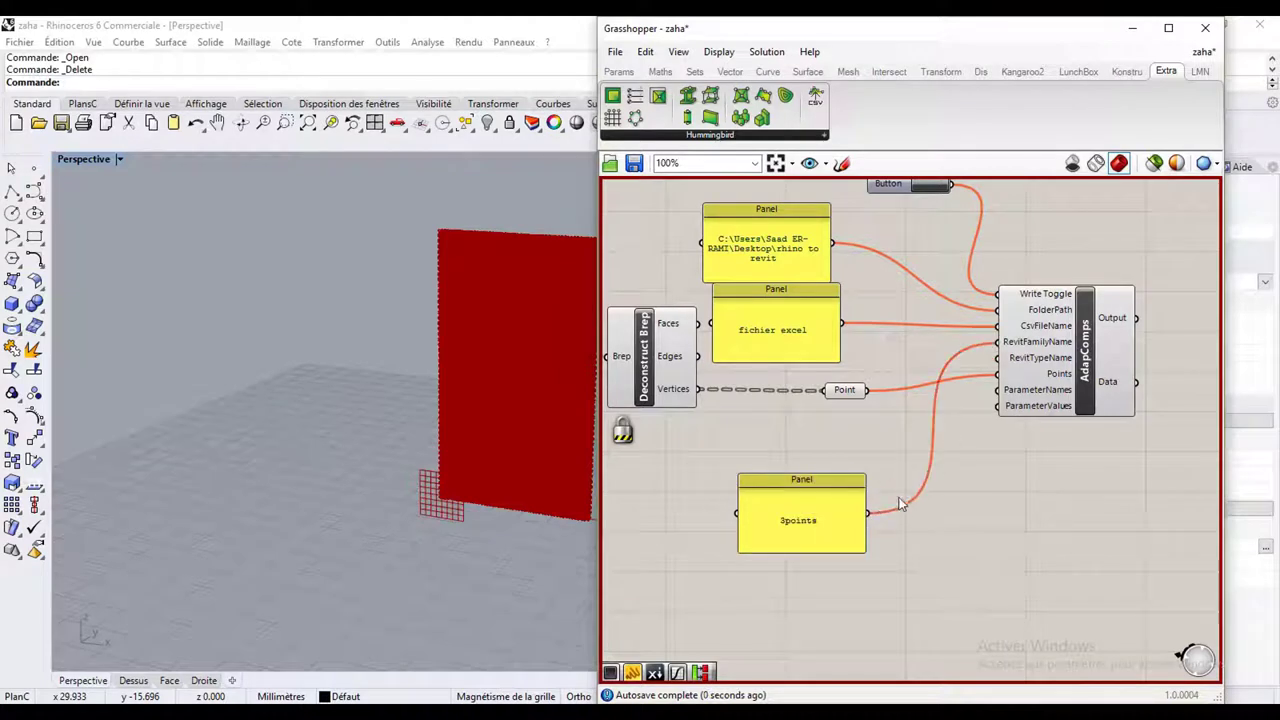
drag(867, 513, 997, 341)
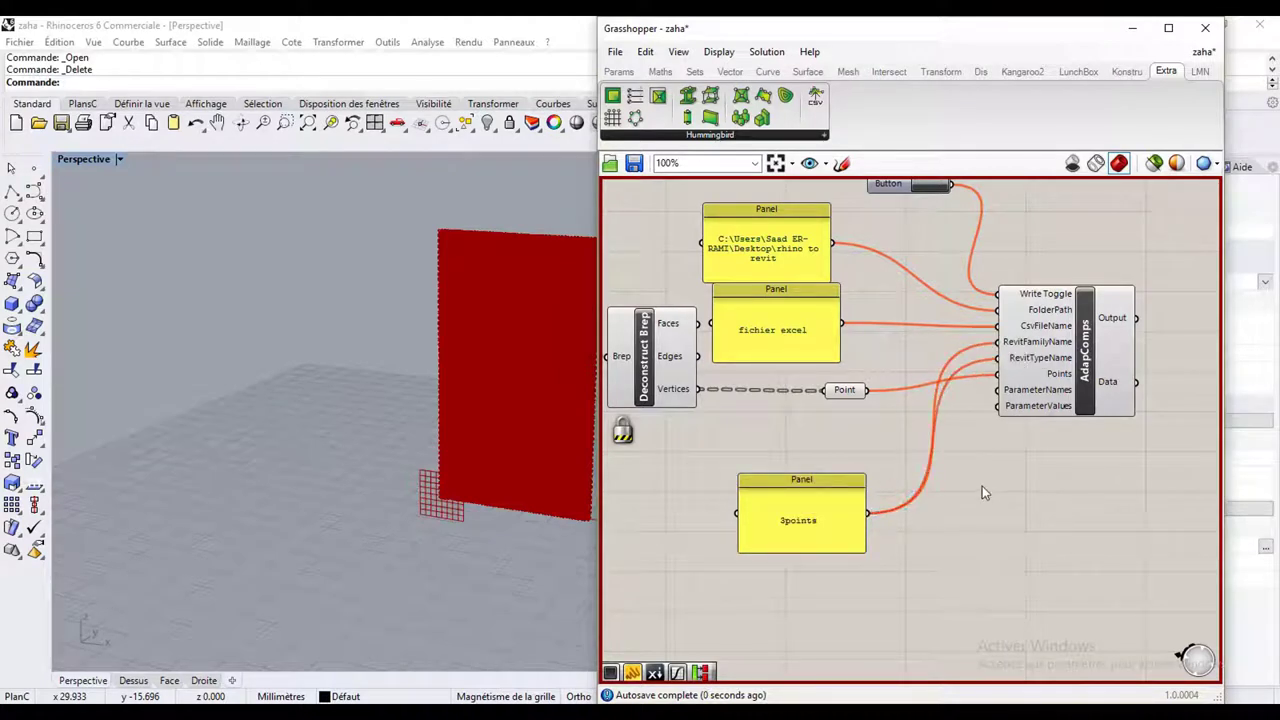
right_click(704, 443)
click(757, 628)
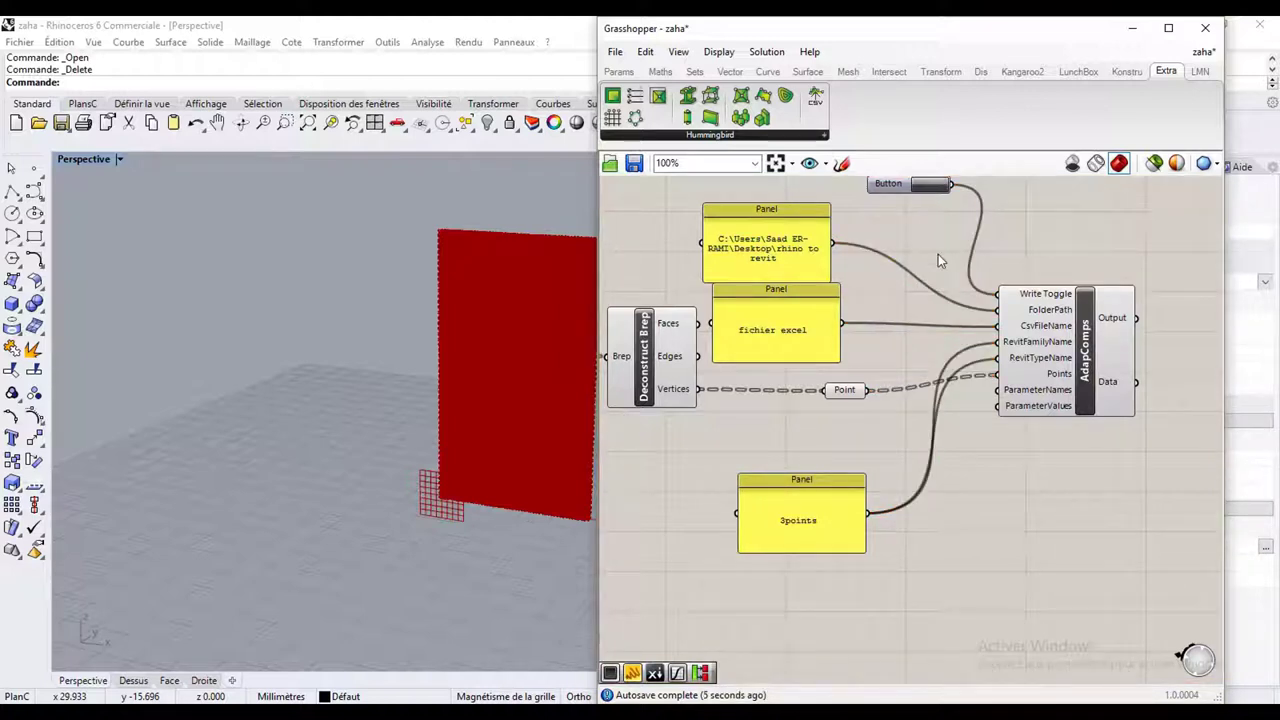
click(445, 660)
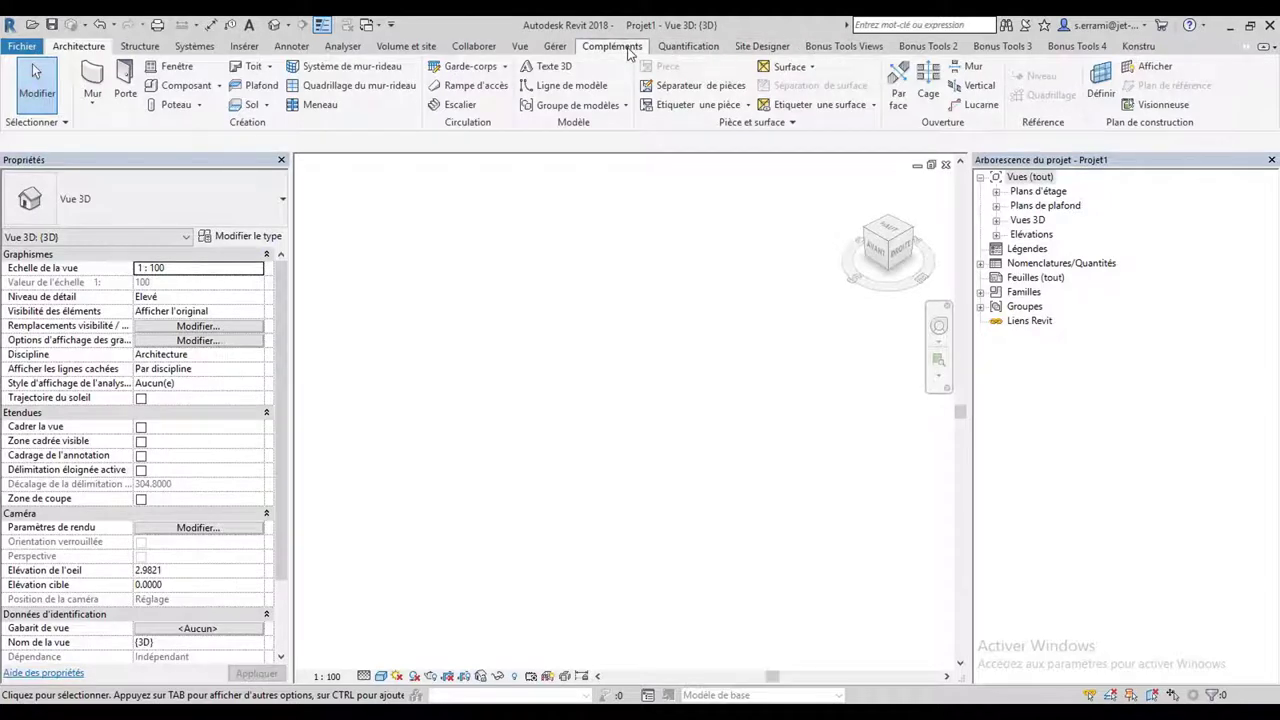
Launch Model Builder from Compléments and choose Create Elements from File.
click(629, 52)
click(1210, 95)
click(1207, 132)
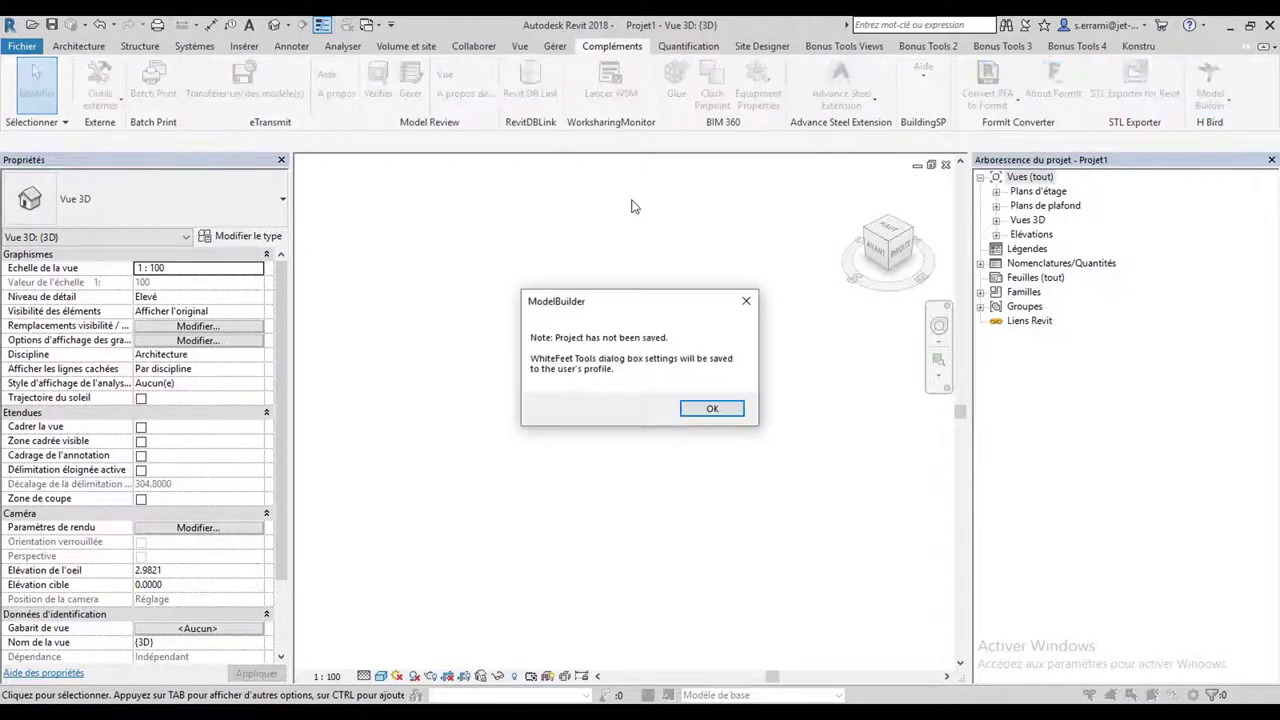
click(728, 408)
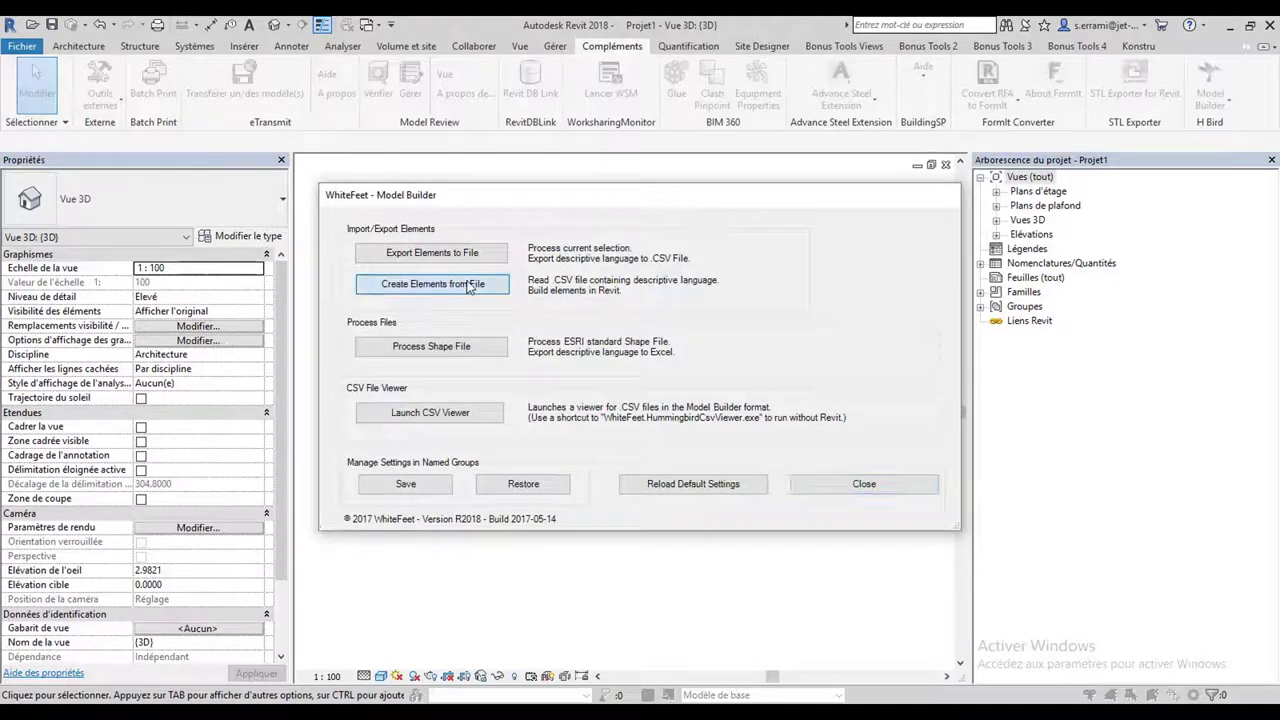
click(468, 285)
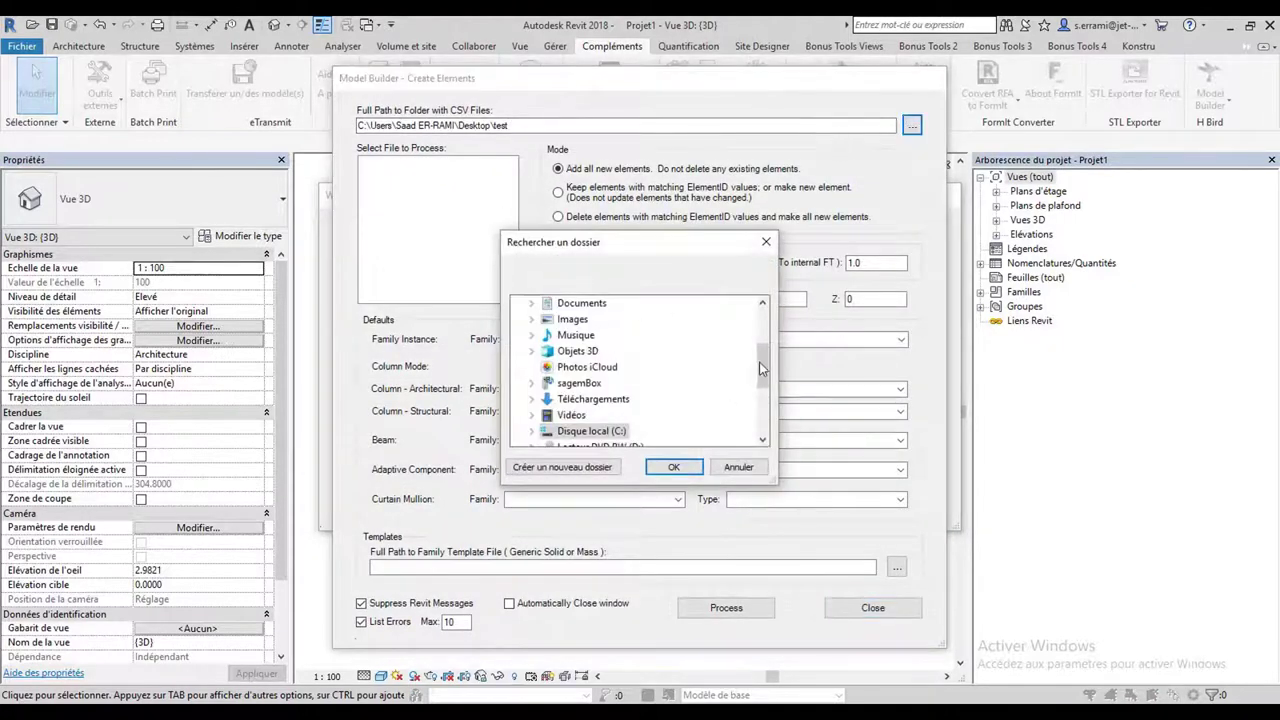
Use the rhino to revit folder and 3points as adaptive family and type, then Process.
double_click(553, 367)
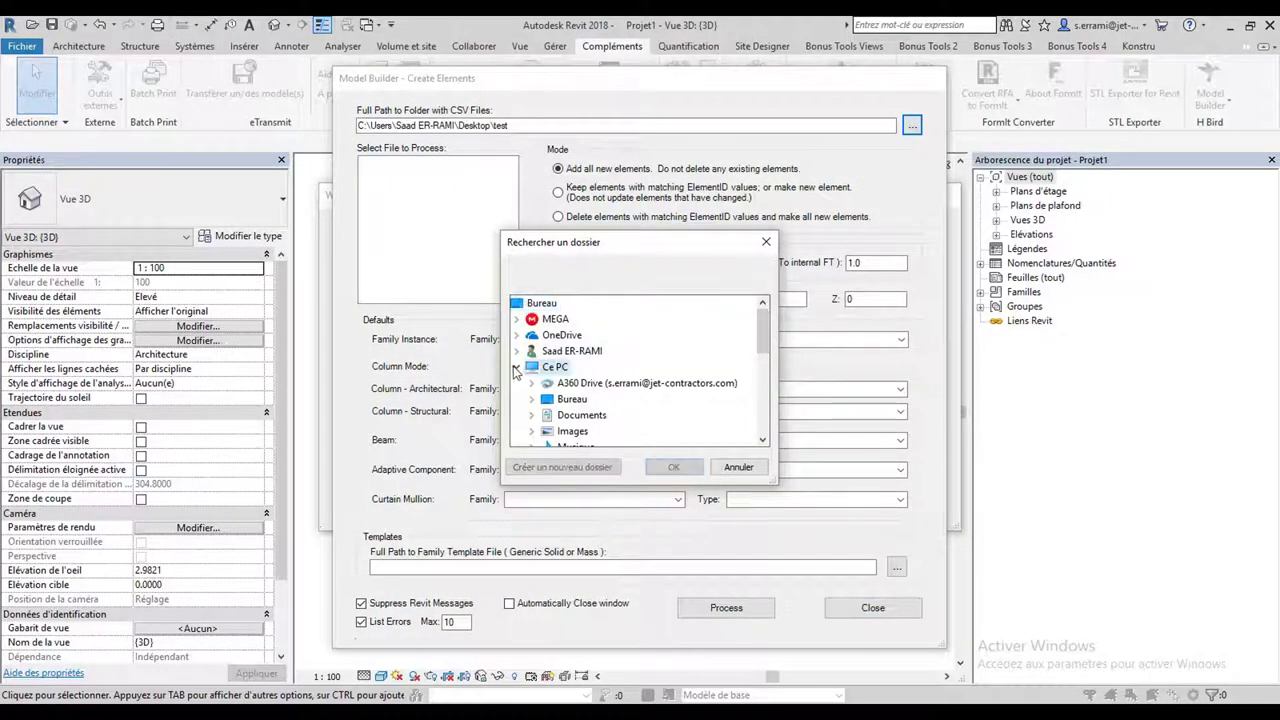
scroll(580, 420, down, 1)
click(578, 432)
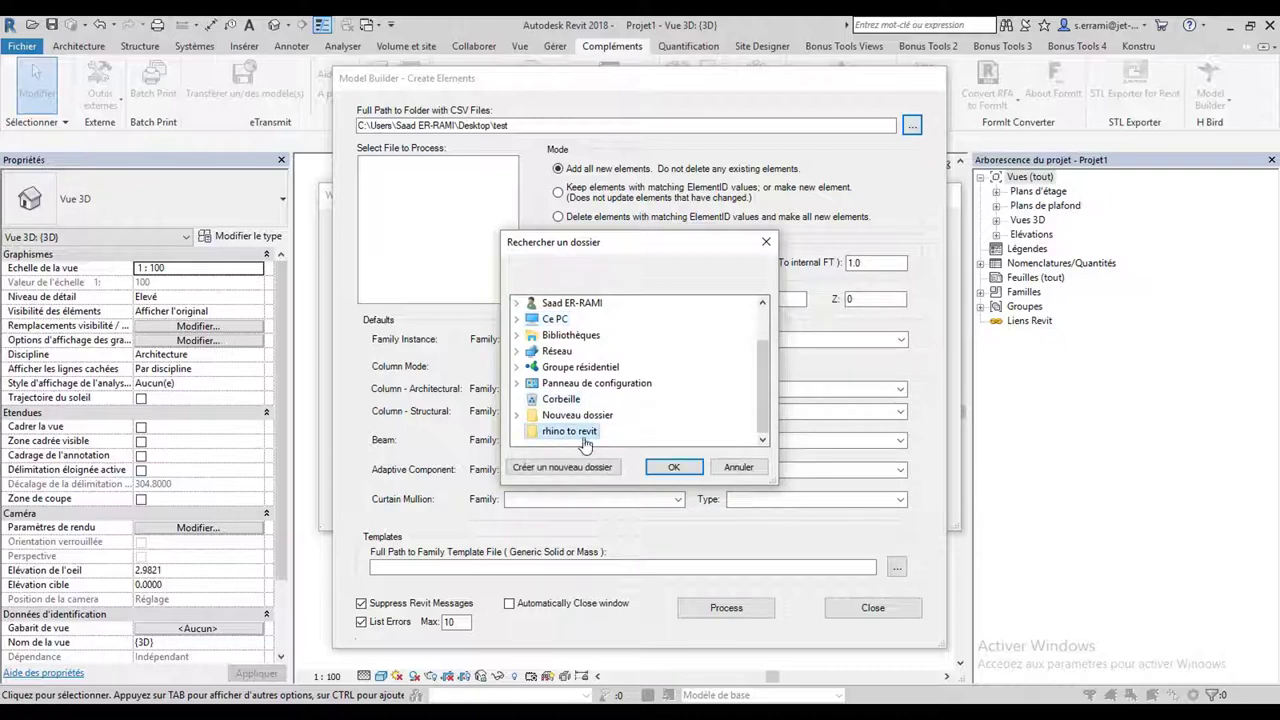
click(666, 466)
click(678, 469)
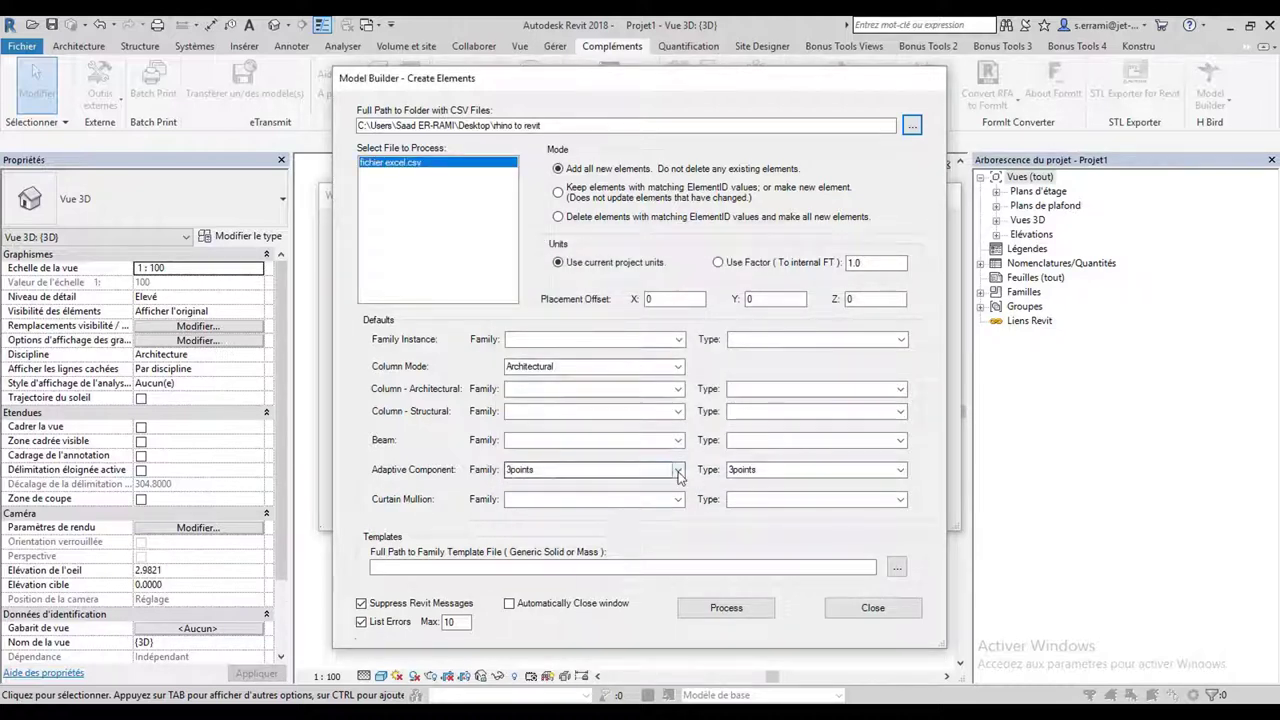
click(562, 484)
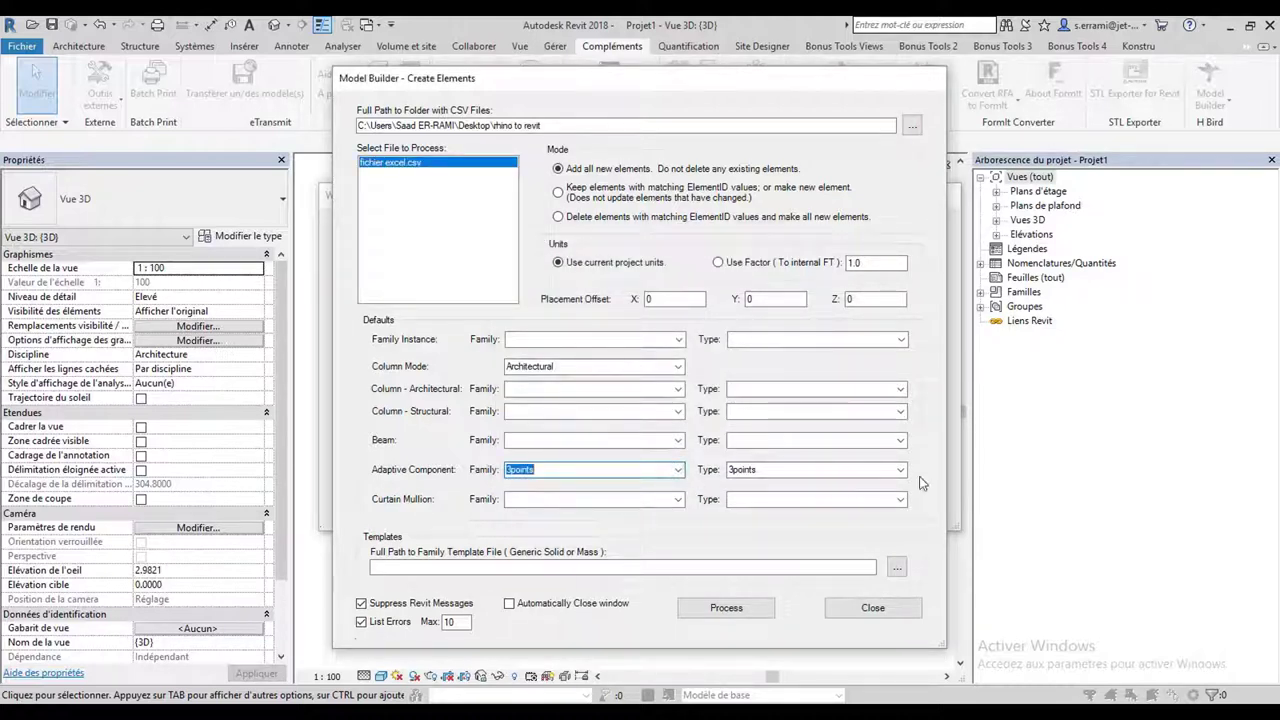
click(900, 469)
click(752, 485)
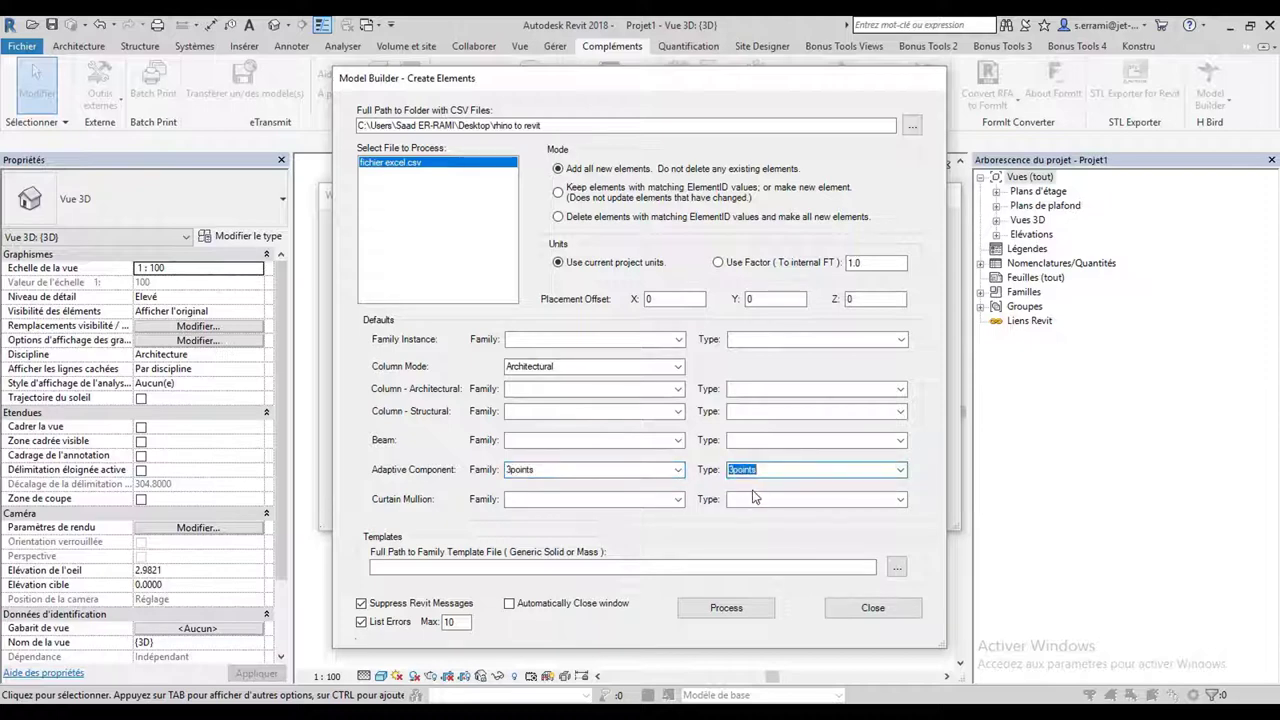
click(727, 608)
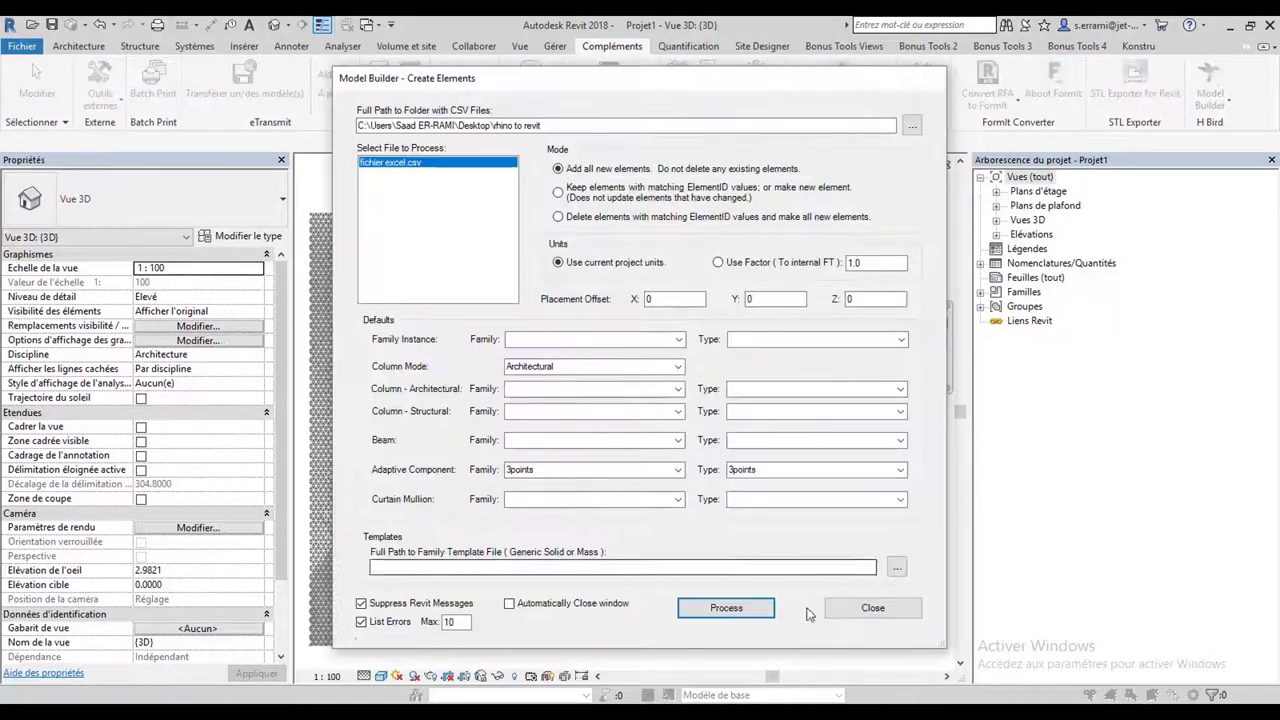
Dismiss Model Builder to show the finished halftone portrait of about 10,000 3points adaptive panels.
click(882, 611)
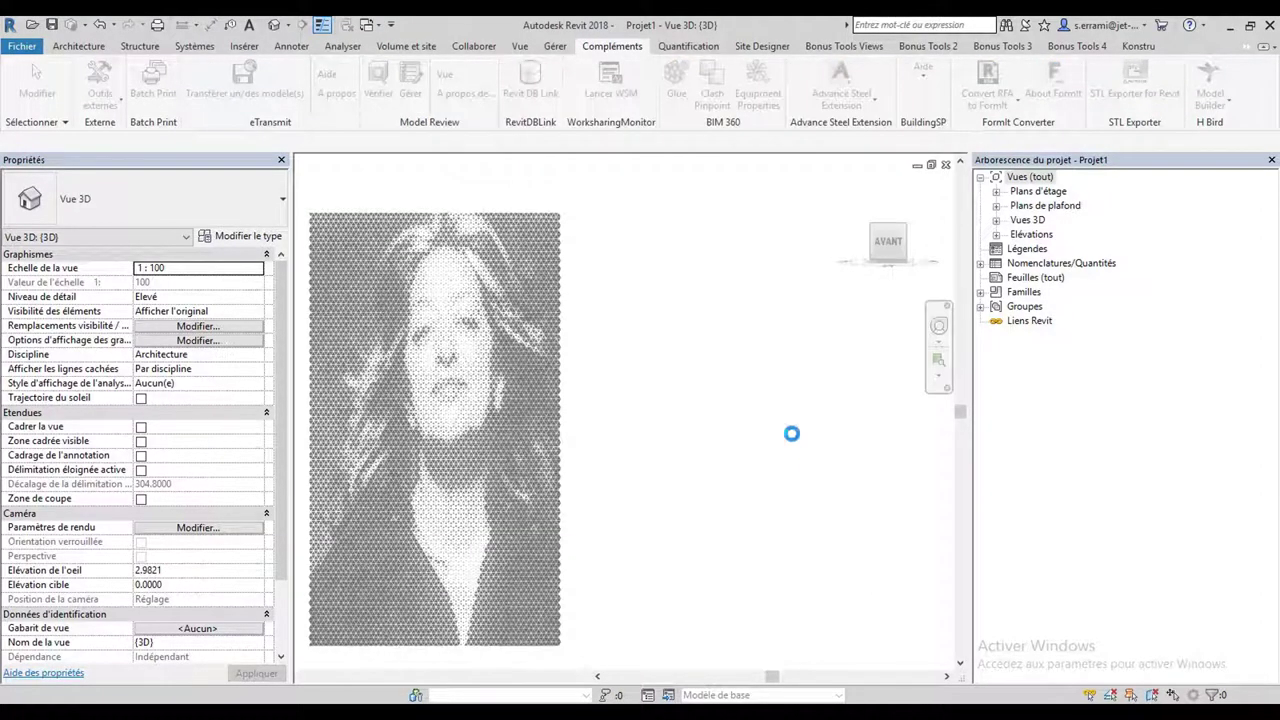